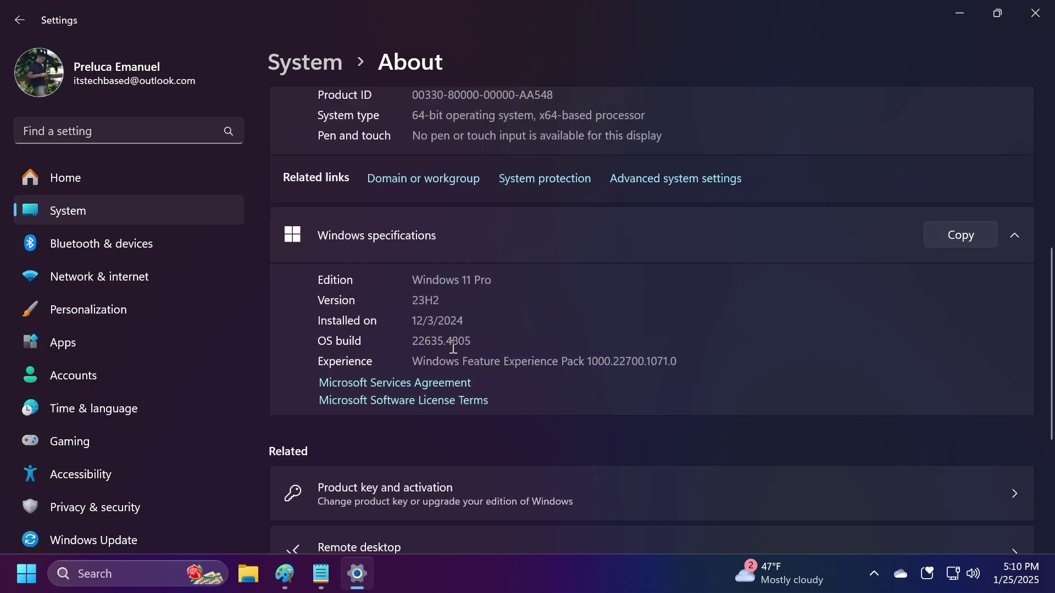
- Close the Settings About page that shows the Windows specifications
{"action": "left_click", "coordinate": [1029, 20]}
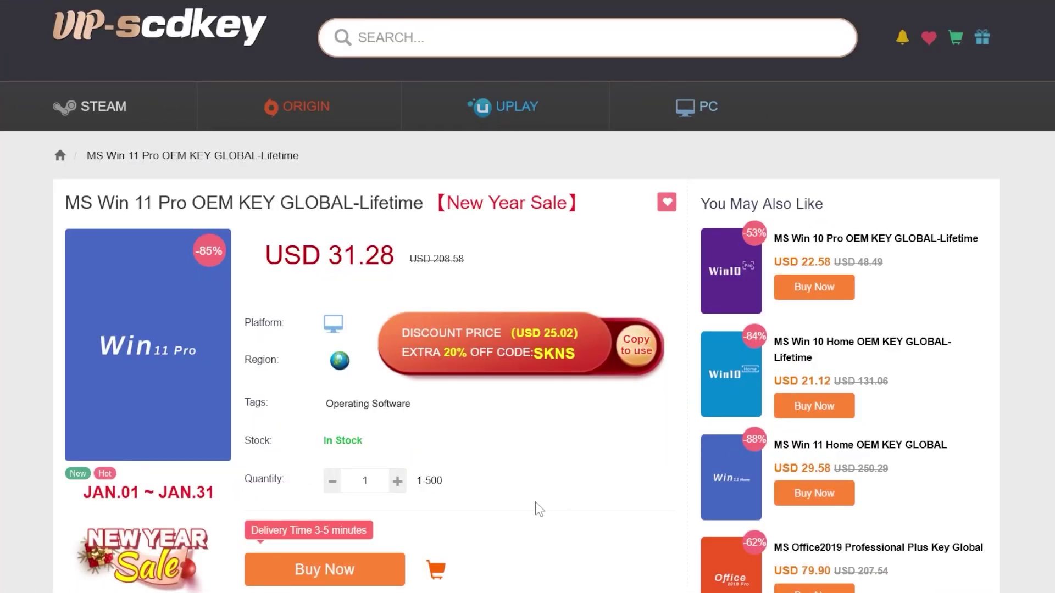
- Apply promo code TB to the cart, lowering the subtotal to USD 16.93
{"action": "type", "text": "TB"}
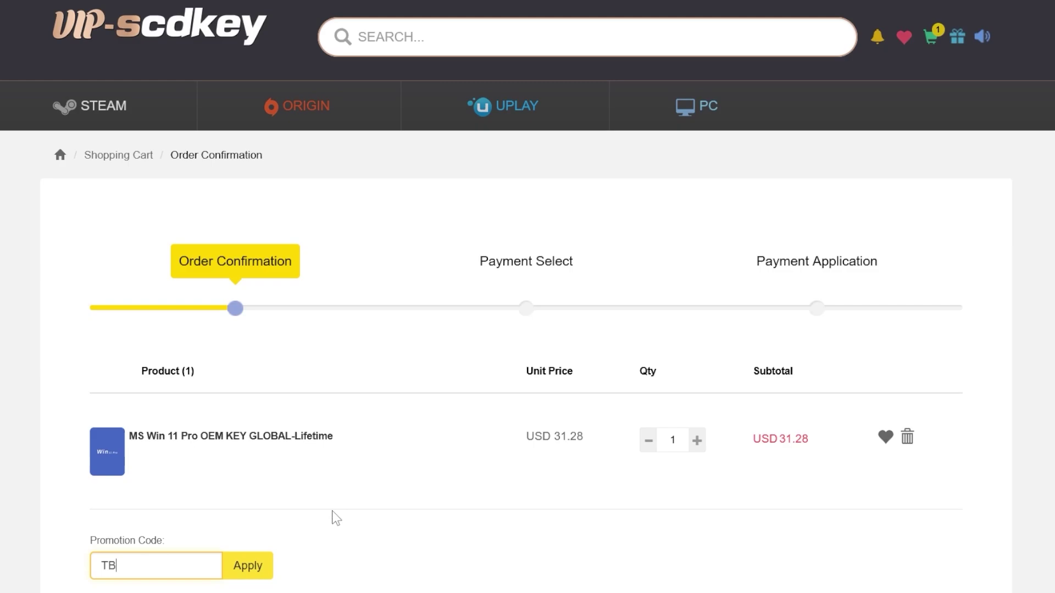
{"action": "key", "text": "Return"}
{"action": "left_click_drag", "start_coordinate": [754, 457], "coordinate": [820, 467]}
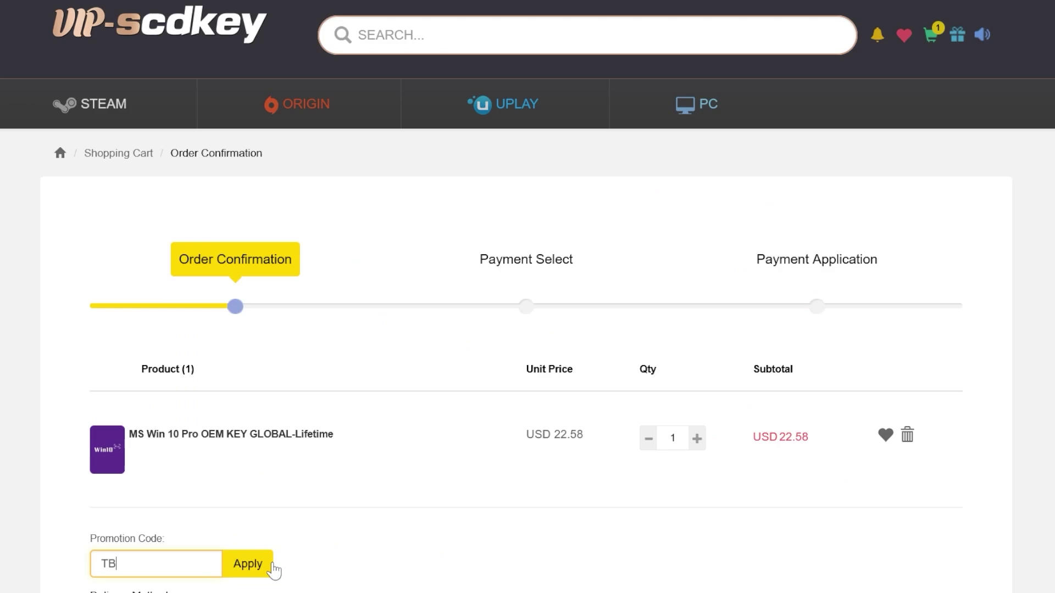
{"action": "left_click", "coordinate": [272, 566]}
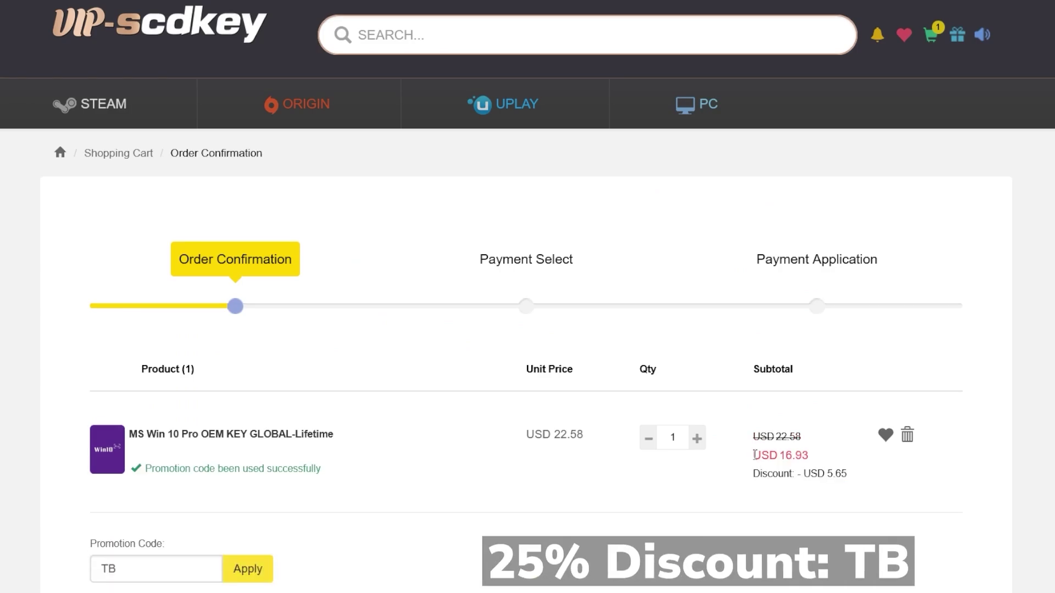
{"action": "left_click_drag", "start_coordinate": [752, 456], "coordinate": [810, 456]}
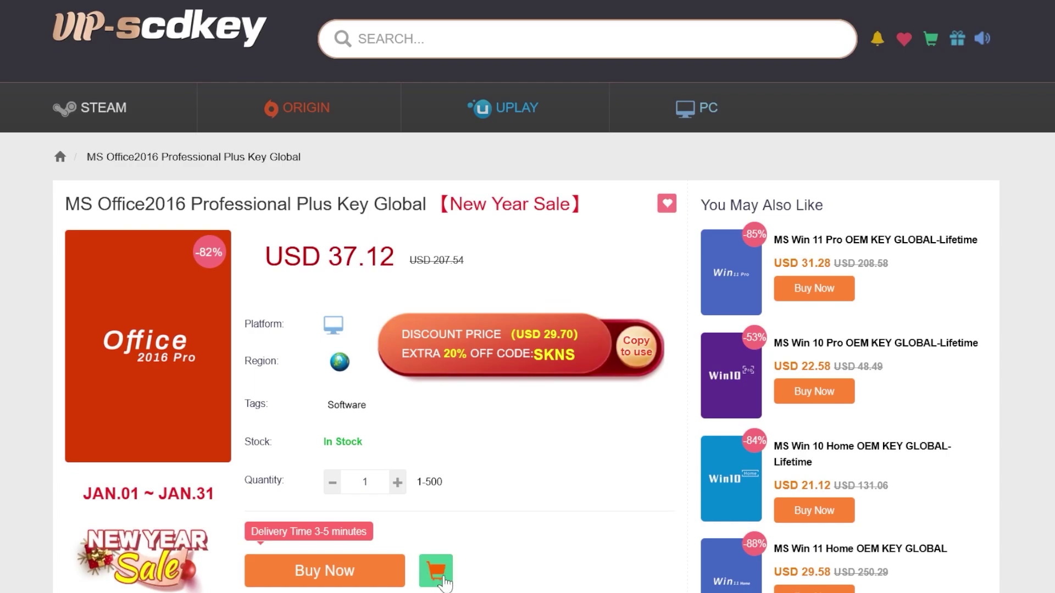
- Add the Office 2016 key, submit the discounted USD 27.84 order, and retrieve the product key
{"action": "left_click", "coordinate": [435, 572]}
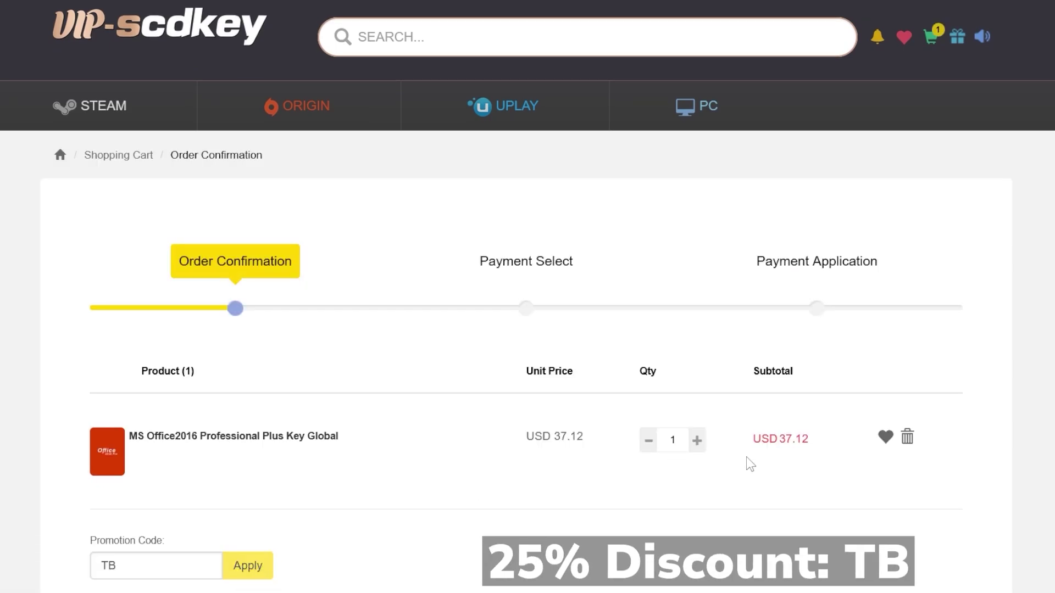
{"action": "left_click_drag", "start_coordinate": [754, 457], "coordinate": [817, 462]}
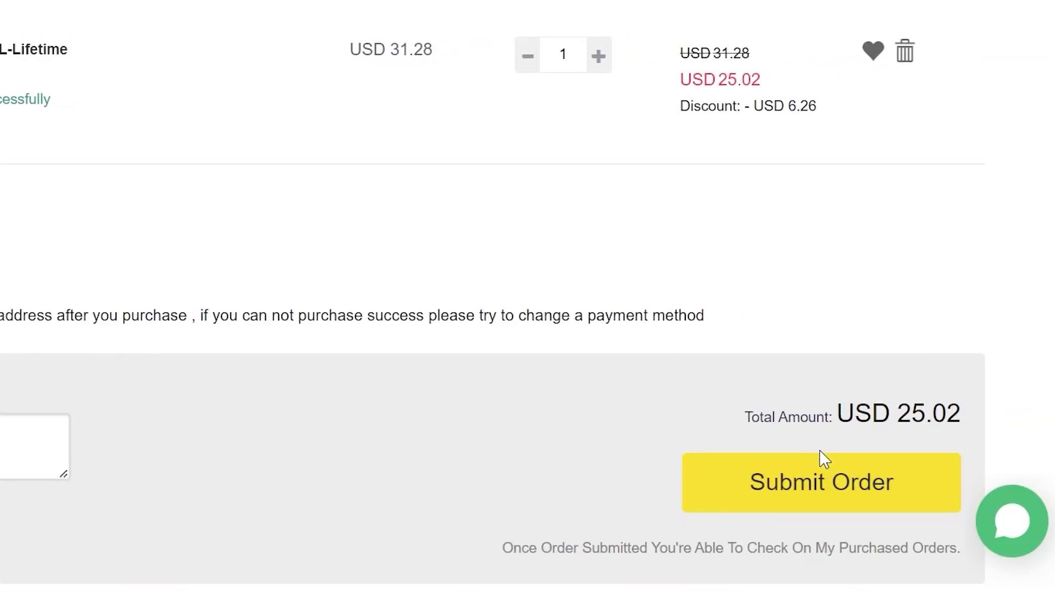
{"action": "left_click", "coordinate": [816, 483]}
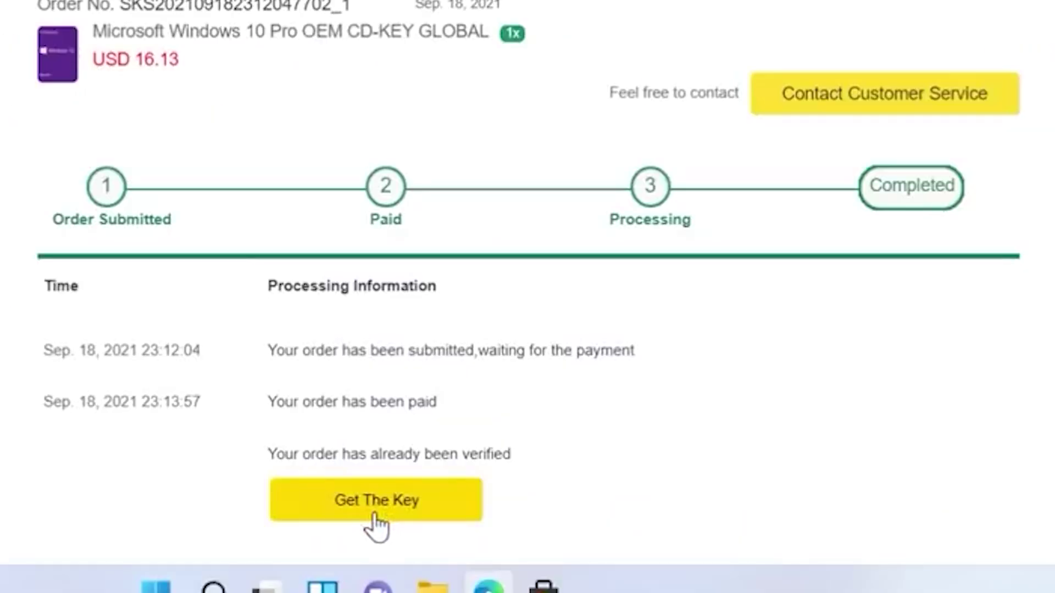
{"action": "left_click", "coordinate": [384, 508]}
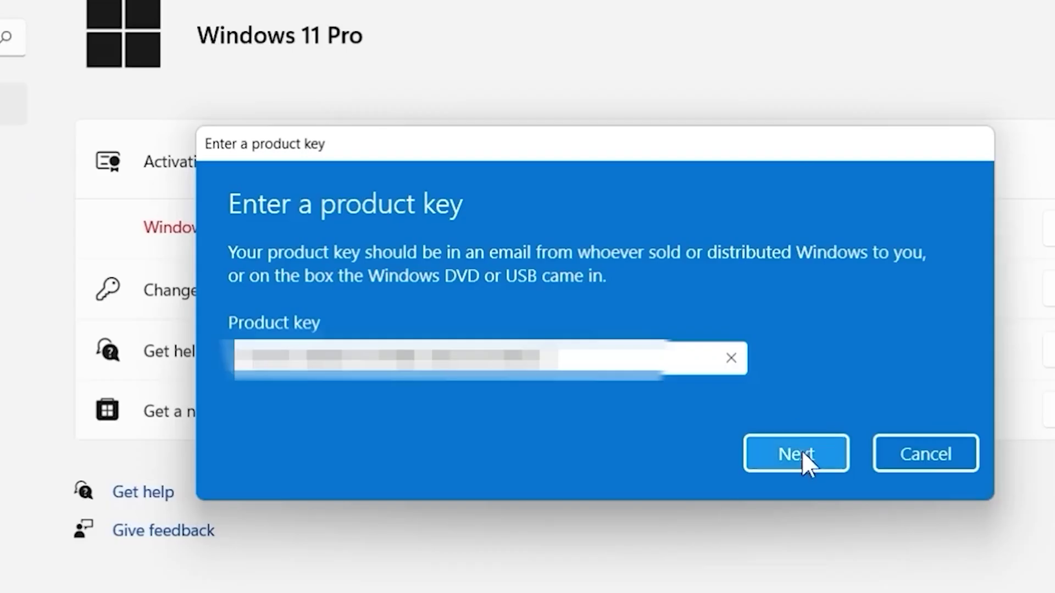
- Confirm the new product key and activate Windows 11 Pro with it
{"action": "left_click", "coordinate": [802, 454]}
{"action": "left_click", "coordinate": [783, 398]}
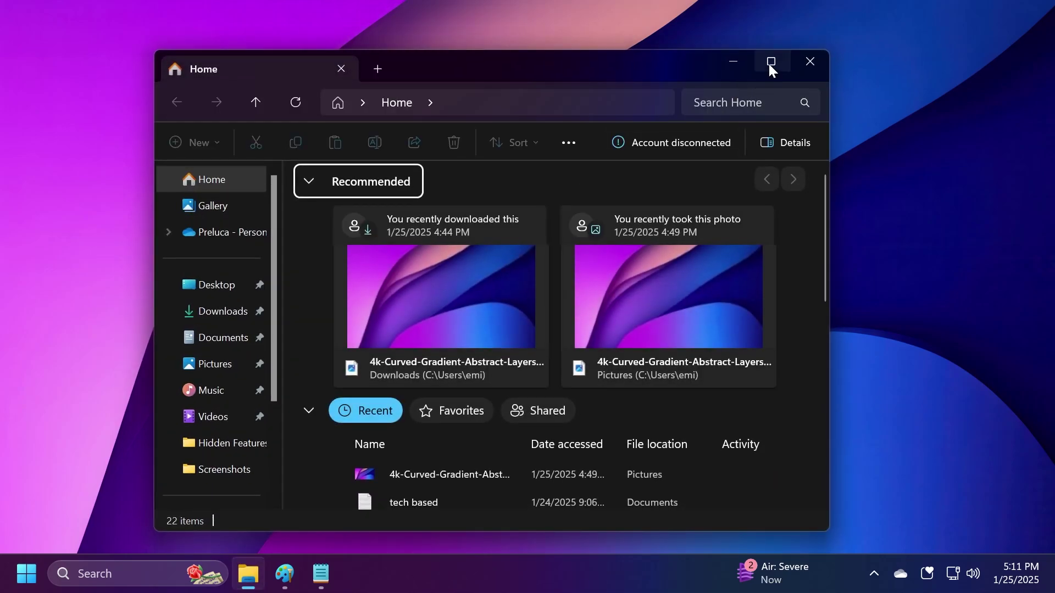
- Move the Explorer Home window slightly up and right, revealing the snap bar
{"action": "mouse_move", "coordinate": [769, 64]}
{"action": "left_click_drag", "start_coordinate": [493, 64], "coordinate": [546, 59]}
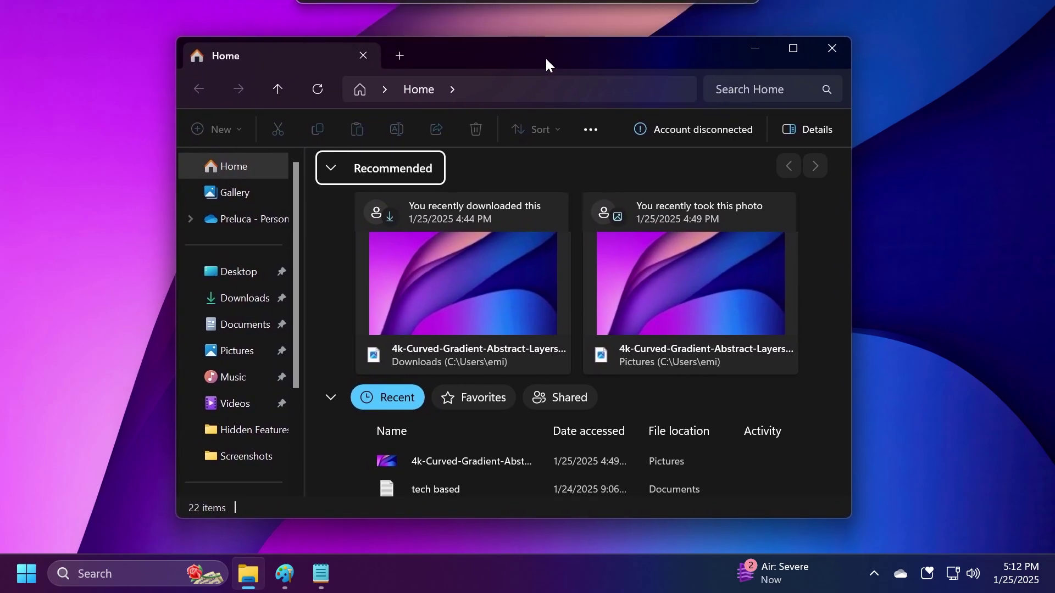
- Show and dismiss Snap layouts with Win+Z, move the Home window left, and close the second Notepad window
{"action": "key", "text": "super+z"}
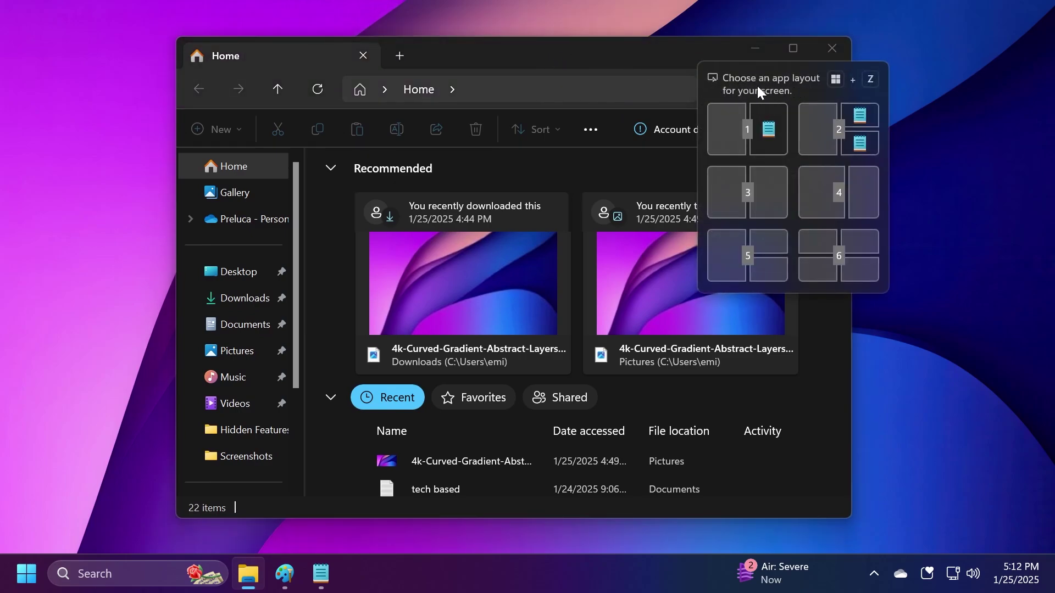
{"action": "left_click", "coordinate": [625, 71]}
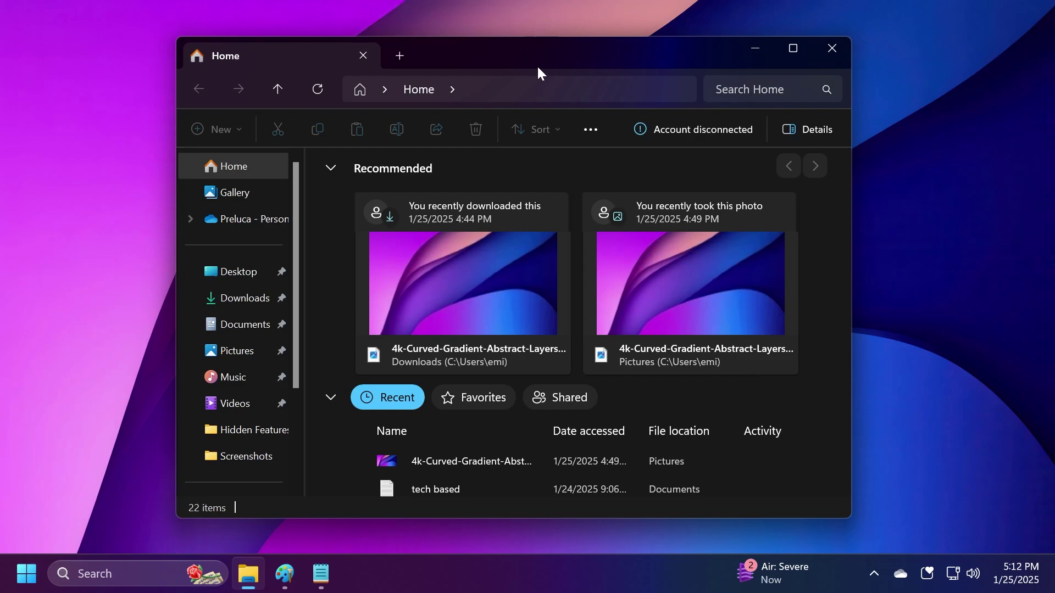
{"action": "left_click_drag", "start_coordinate": [529, 55], "coordinate": [499, 63]}
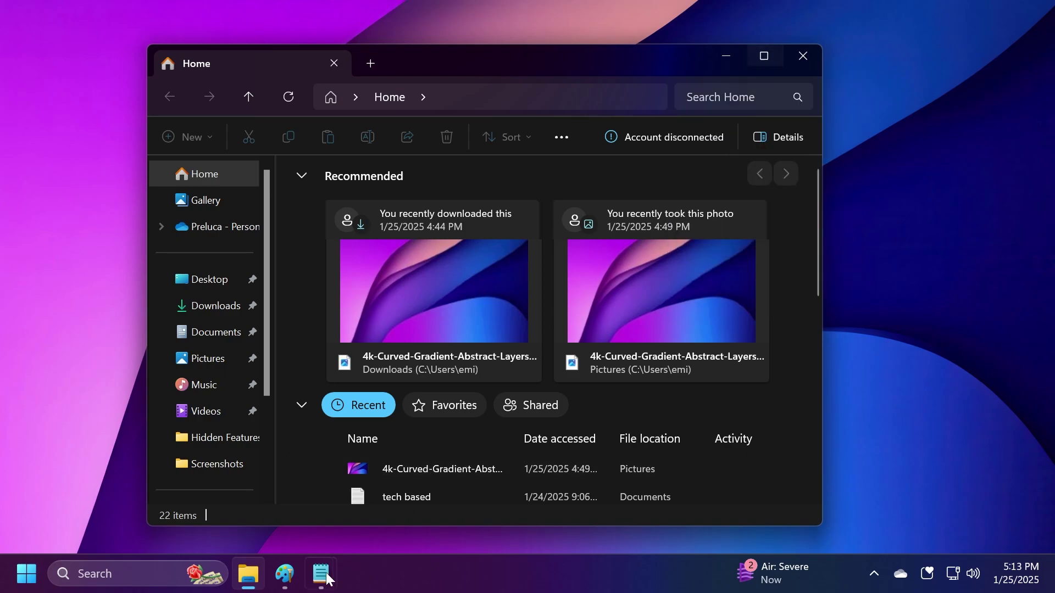
{"action": "mouse_move", "coordinate": [320, 582]}
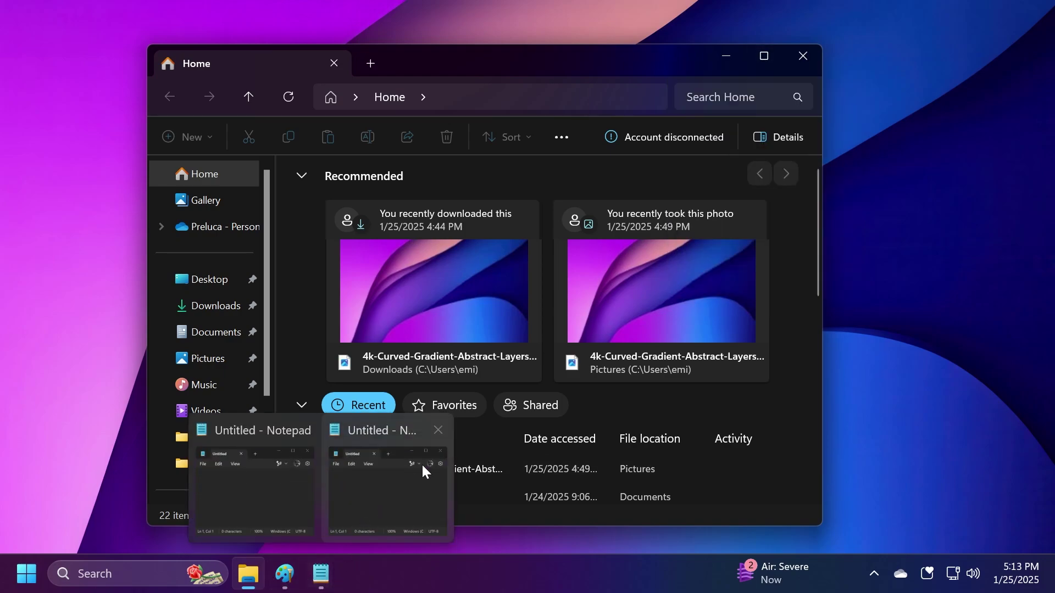
{"action": "left_click", "coordinate": [439, 431]}
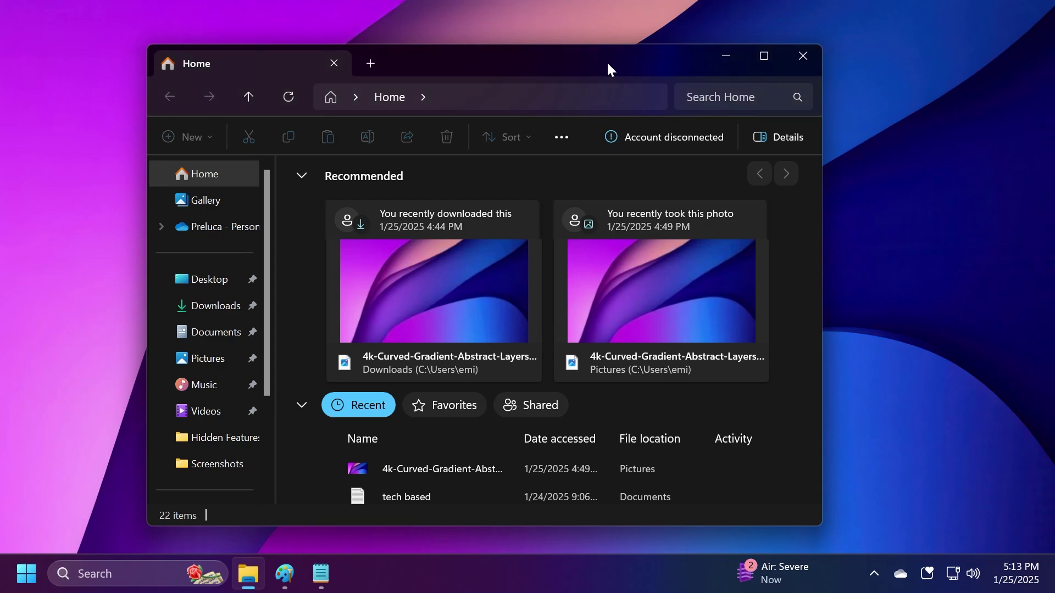
- Launch Settings from the Start search and minimize it to the background
{"action": "key", "text": "super"}
{"action": "type", "text": "settings"}
{"action": "key", "text": "Return"}
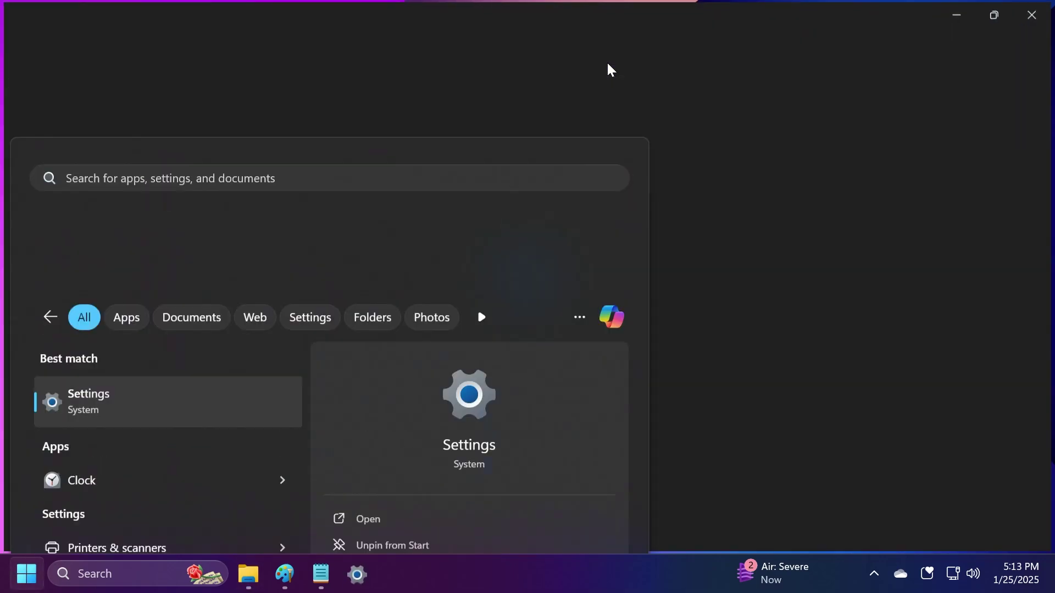
{"action": "left_click", "coordinate": [960, 13]}
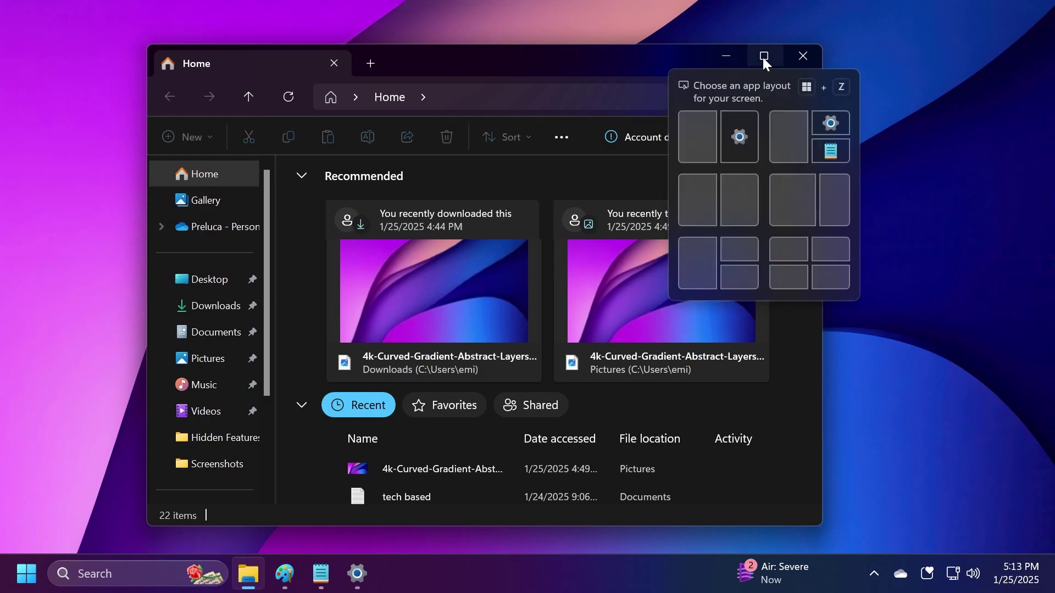
- Bring Notepad forward and close it, leaving the Explorer Home window in front
{"action": "left_click", "coordinate": [322, 574]}
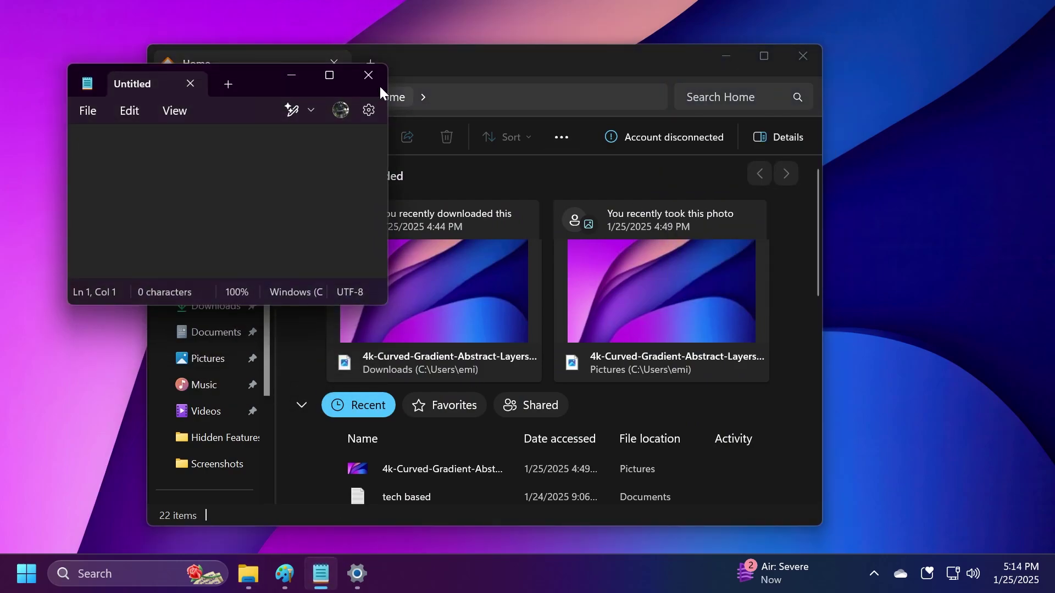
{"action": "left_click", "coordinate": [380, 87]}
{"action": "mouse_move", "coordinate": [768, 58]}
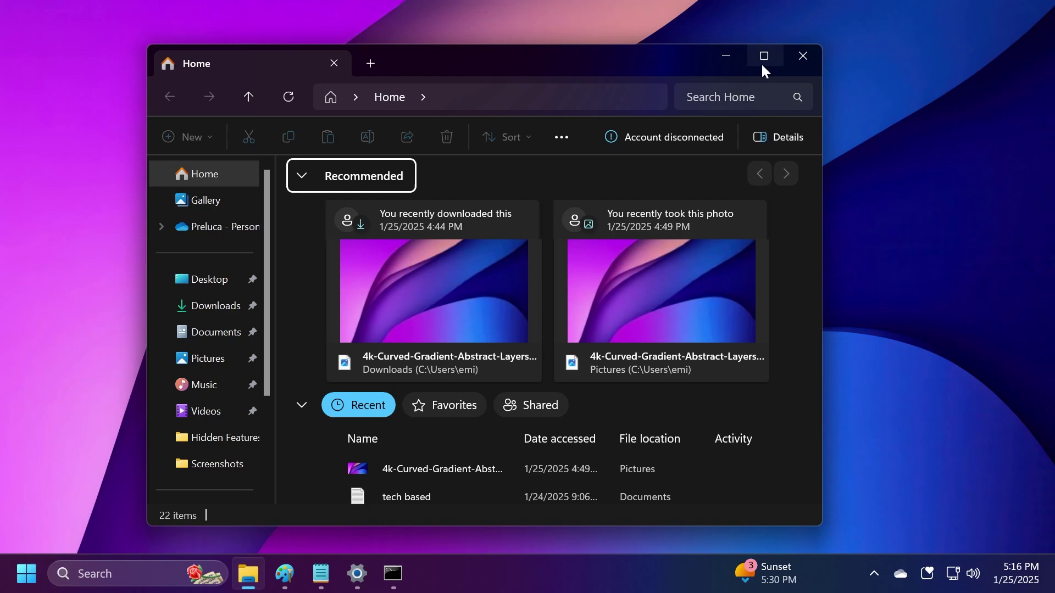
- Minimize Explorer, restore Command Prompt to review the feature 53655156 vivetool output, then minimize it
{"action": "left_click", "coordinate": [730, 55]}
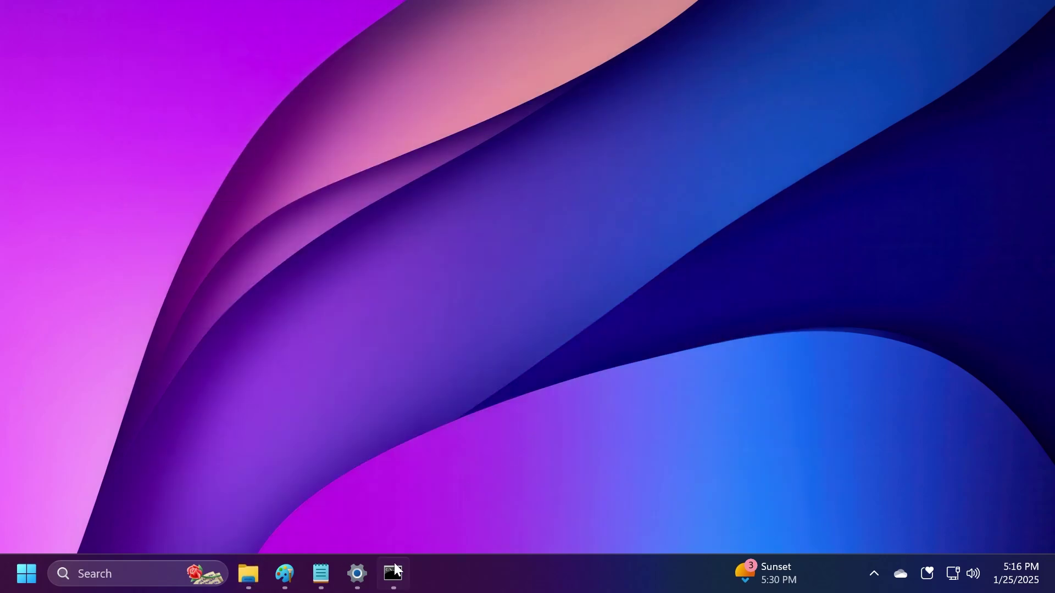
{"action": "left_click", "coordinate": [394, 571]}
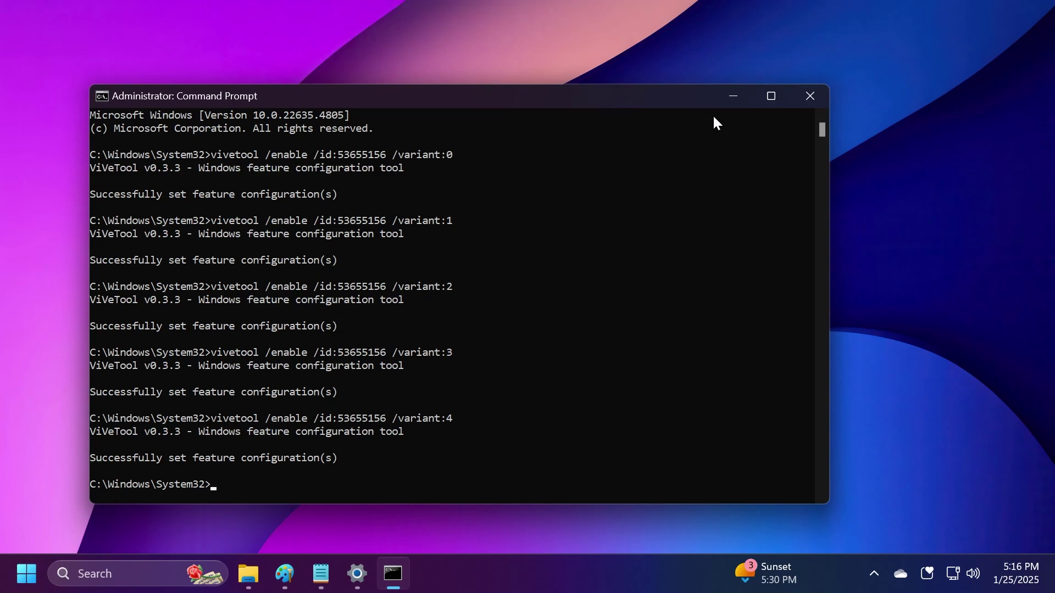
{"action": "left_click", "coordinate": [739, 104]}
- Bring File Explorer back and drag it toward the snap bar, releasing it slightly right, unsnapped
{"action": "left_click", "coordinate": [250, 574]}
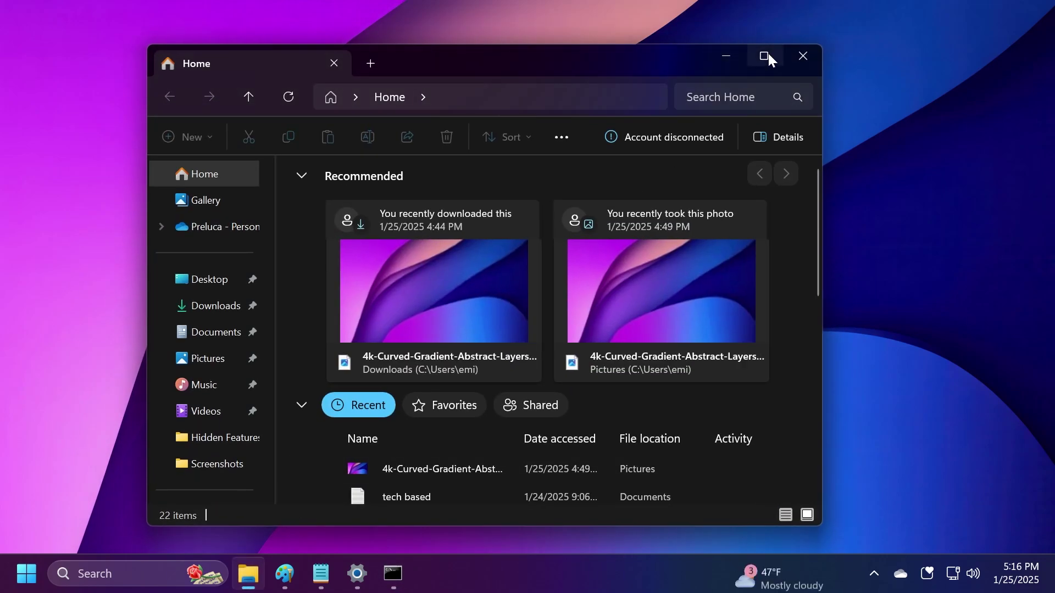
{"action": "mouse_move", "coordinate": [768, 54]}
{"action": "left_click_drag", "start_coordinate": [574, 65], "coordinate": [552, 48]}
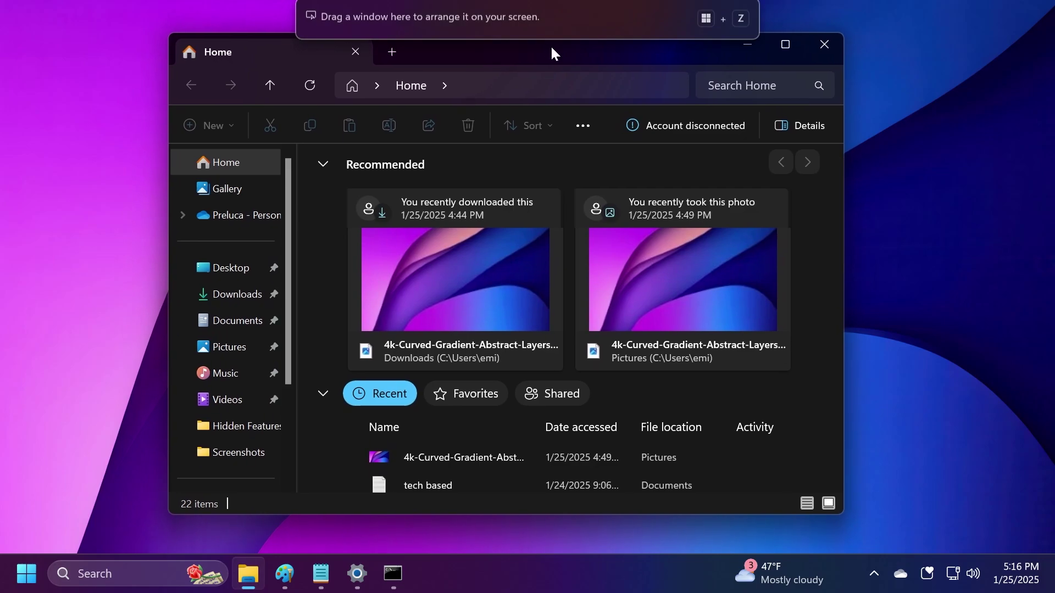
{"action": "mouse_move", "coordinate": [552, 47]}
{"action": "left_mouse_down"}
{"action": "mouse_move", "coordinate": [561, 48]}
{"action": "mouse_move", "coordinate": [524, 35]}
{"action": "mouse_move", "coordinate": [563, 39]}
{"action": "mouse_move", "coordinate": [557, 53]}
{"action": "left_mouse_up"}
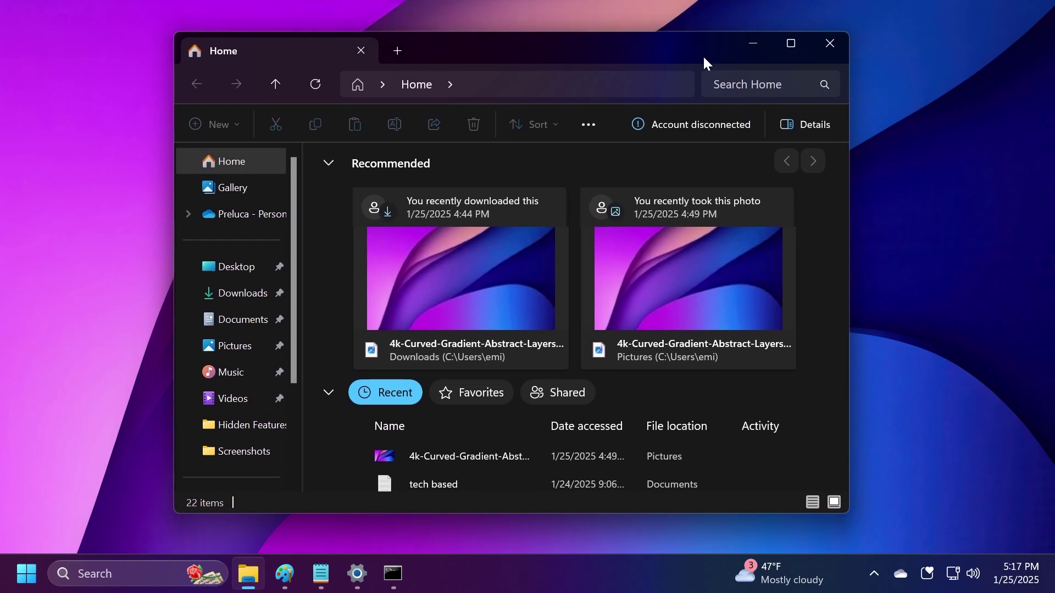
- Minimize Explorer and bring Command Prompt forward to look over the feature 53655173 output
{"action": "left_click", "coordinate": [752, 43]}
{"action": "left_click", "coordinate": [393, 573]}
{"action": "scroll", "coordinate": [423, 390], "scroll_direction": "down", "scroll_amount": 3}
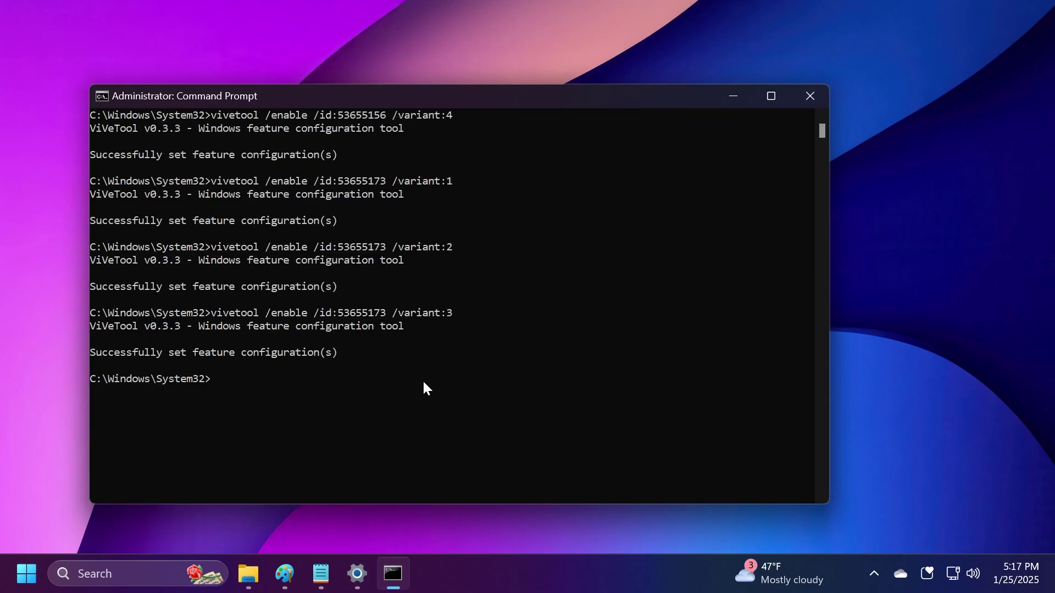
{"action": "scroll", "coordinate": [423, 390], "scroll_direction": "up", "scroll_amount": 3}
{"action": "left_click_drag", "start_coordinate": [470, 445], "coordinate": [182, 301]}
- Mark the variant:1 output line, then close Command Prompt and move the Home window down and left
{"action": "left_click", "coordinate": [377, 299]}
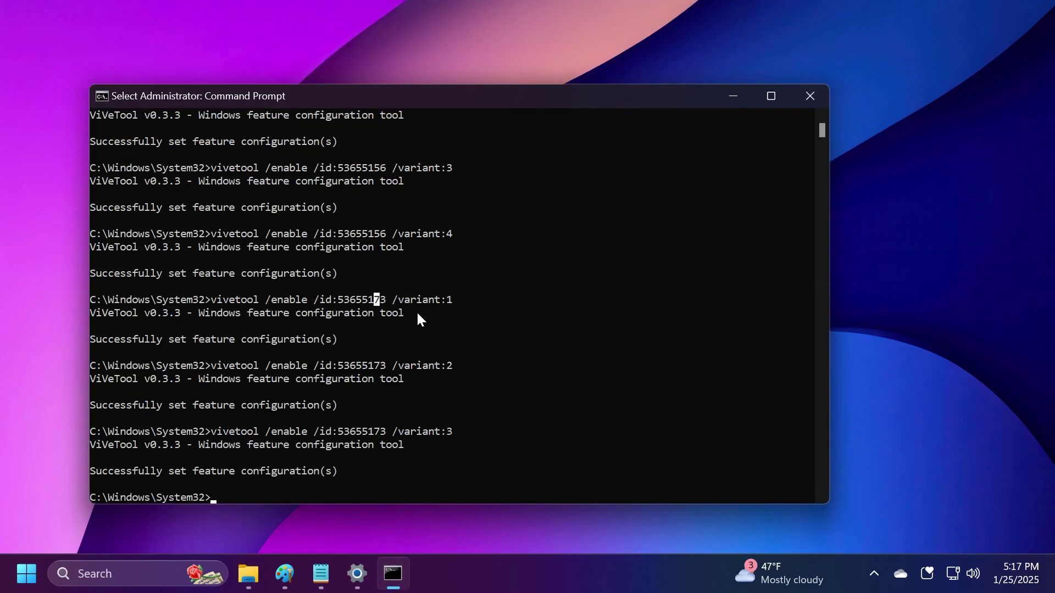
{"action": "scroll", "coordinate": [416, 427], "scroll_direction": "up", "scroll_amount": 1}
{"action": "scroll", "coordinate": [416, 428], "scroll_direction": "down", "scroll_amount": 1}
{"action": "left_click", "coordinate": [408, 300]}
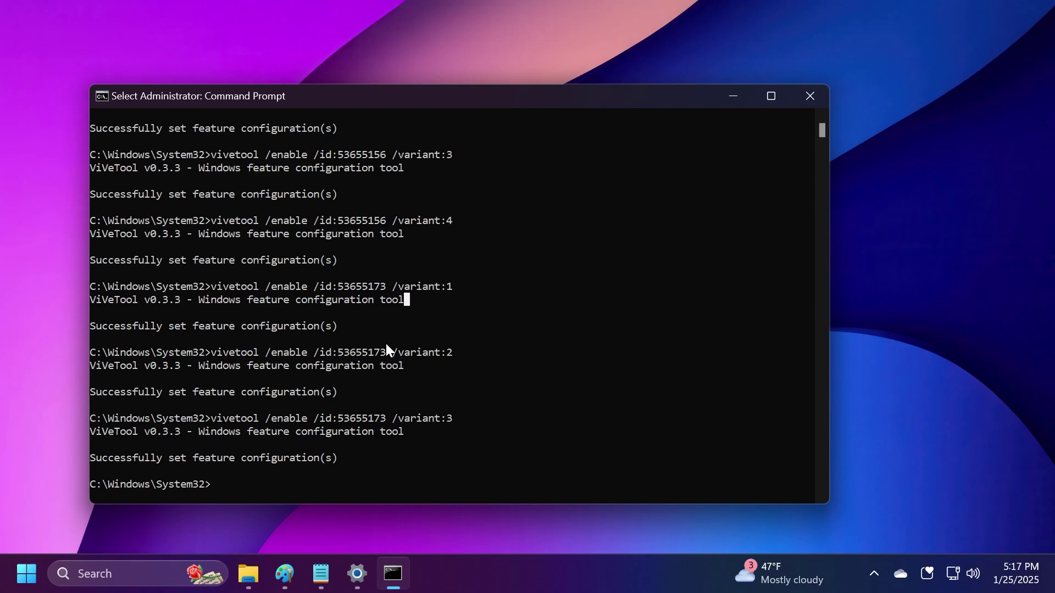
{"action": "scroll", "coordinate": [386, 346], "scroll_direction": "down", "scroll_amount": 1}
{"action": "scroll", "coordinate": [368, 376], "scroll_direction": "up", "scroll_amount": 1}
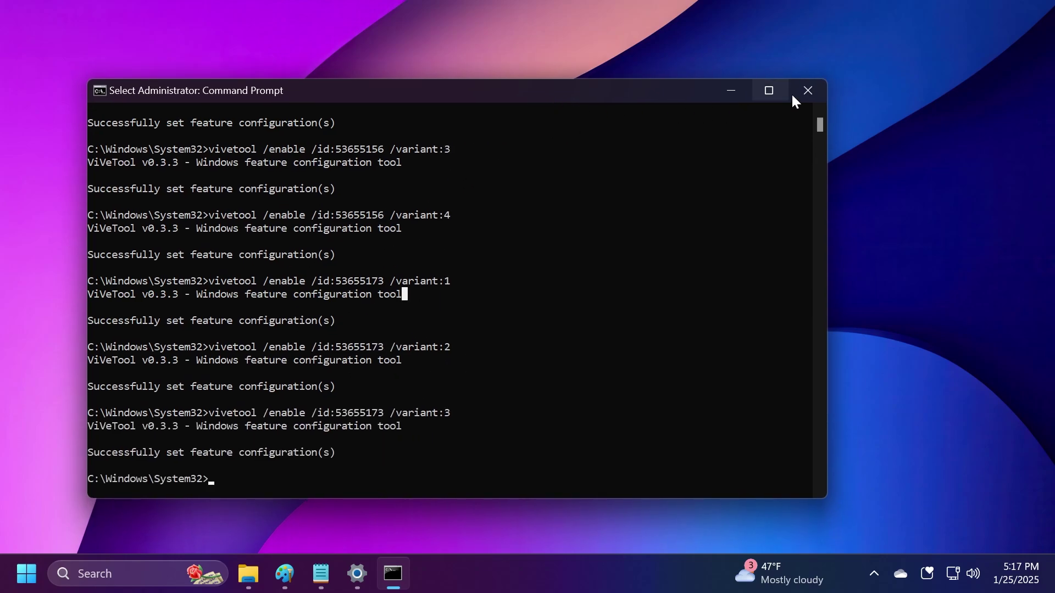
{"action": "left_click", "coordinate": [810, 96]}
{"action": "left_click_drag", "start_coordinate": [541, 44], "coordinate": [515, 64]}
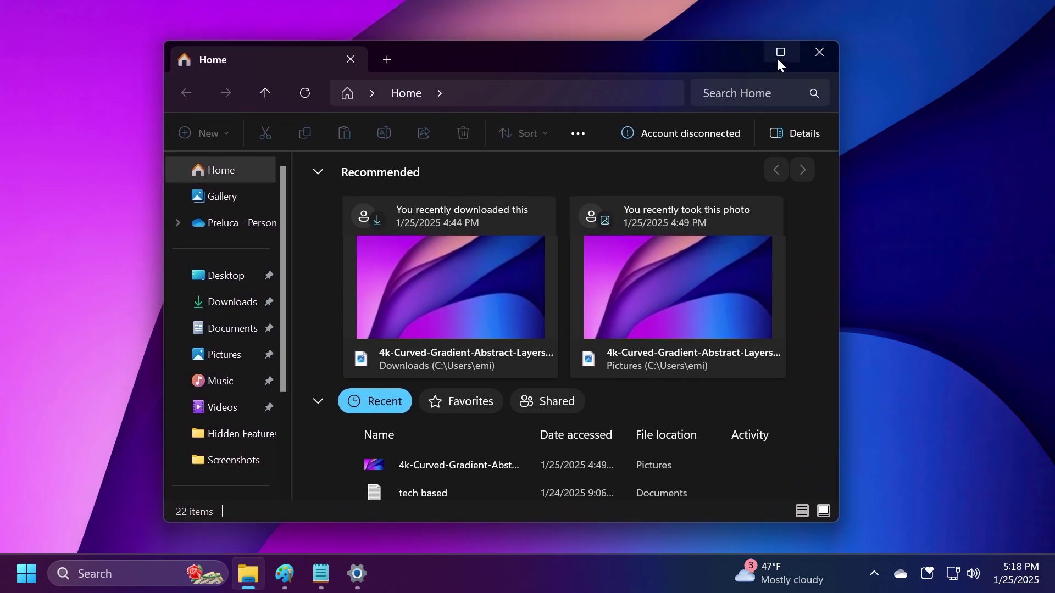
- Drag the File Explorer Home window lower, toward the middle of the desktop
{"action": "mouse_move", "coordinate": [776, 57]}
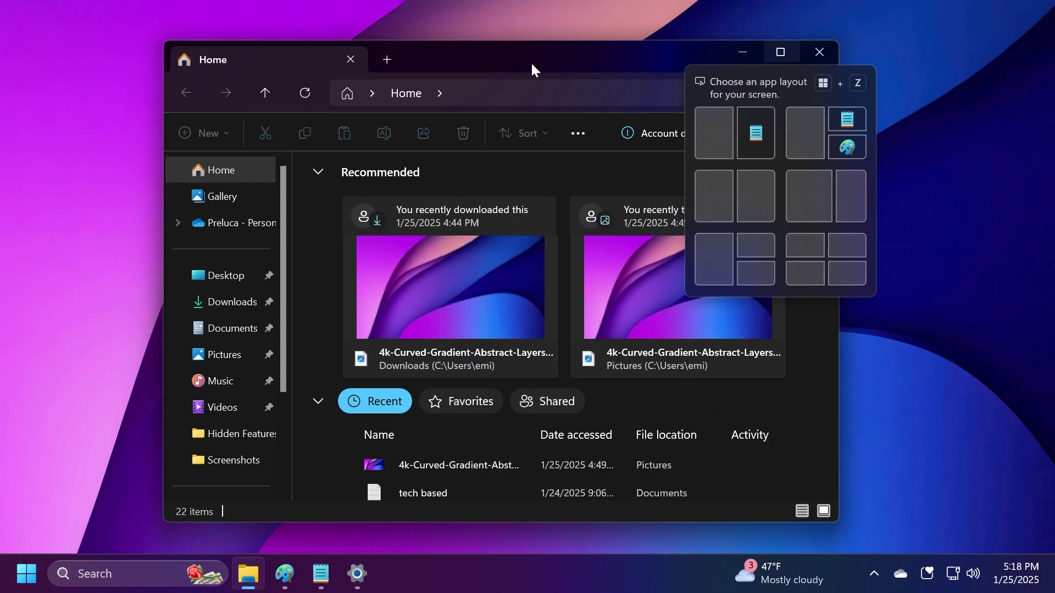
{"action": "mouse_move", "coordinate": [530, 61]}
{"action": "left_mouse_down"}
{"action": "mouse_move", "coordinate": [532, 49]}
{"action": "mouse_move", "coordinate": [542, 51]}
{"action": "mouse_move", "coordinate": [520, 62]}
{"action": "left_mouse_up"}
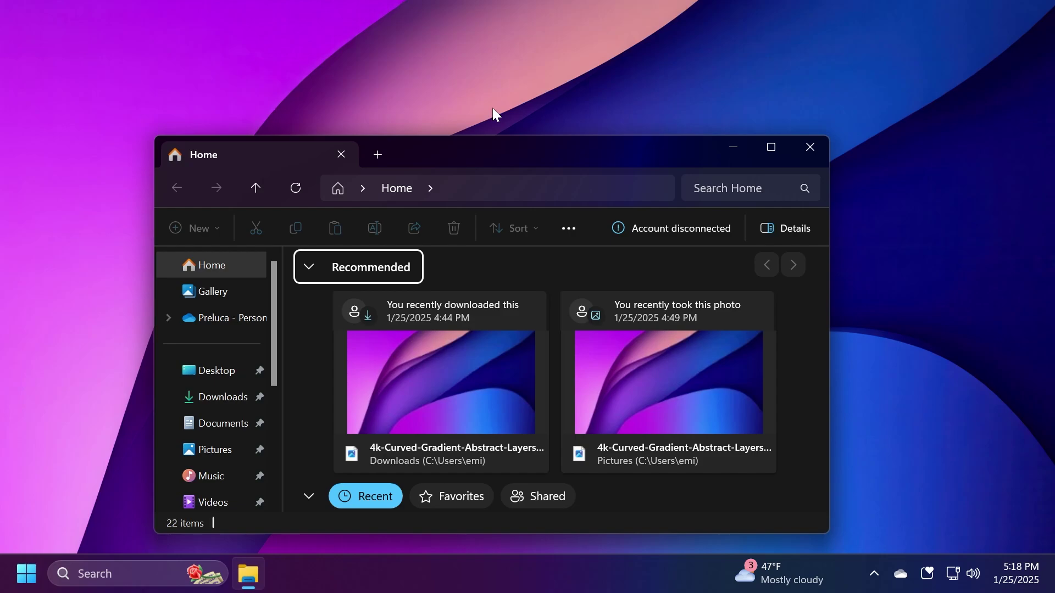
- From Pictures, drag the 4k-Curved-Gradient-Abstract-Layers wallpaper to the share bar, view all share options, then dismiss them
{"action": "left_click", "coordinate": [215, 449]}
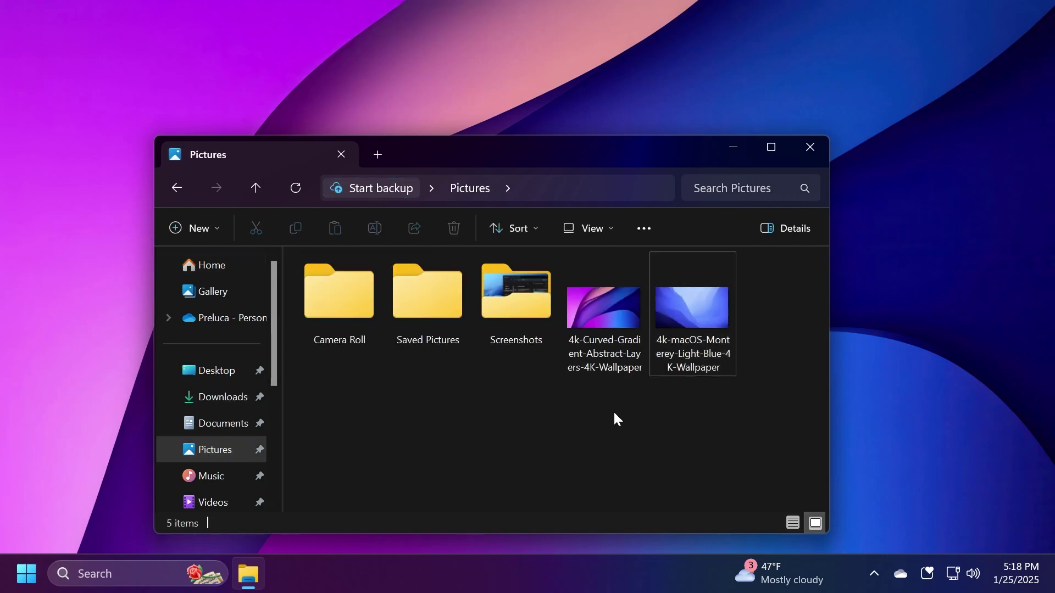
{"action": "left_click_drag", "start_coordinate": [604, 332], "coordinate": [598, 311]}
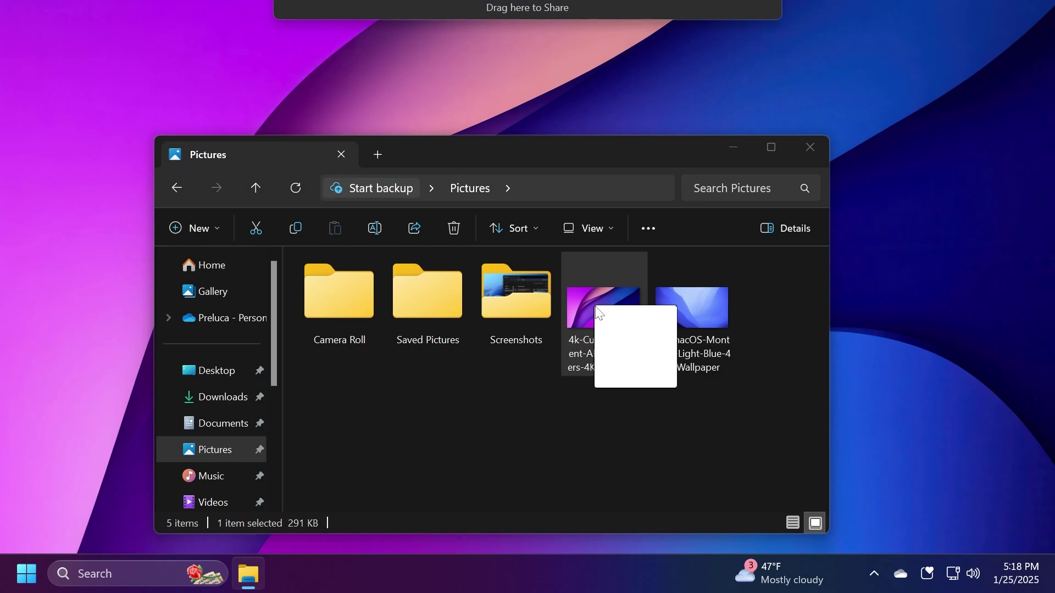
{"action": "left_click_drag", "start_coordinate": [596, 307], "coordinate": [526, 24]}
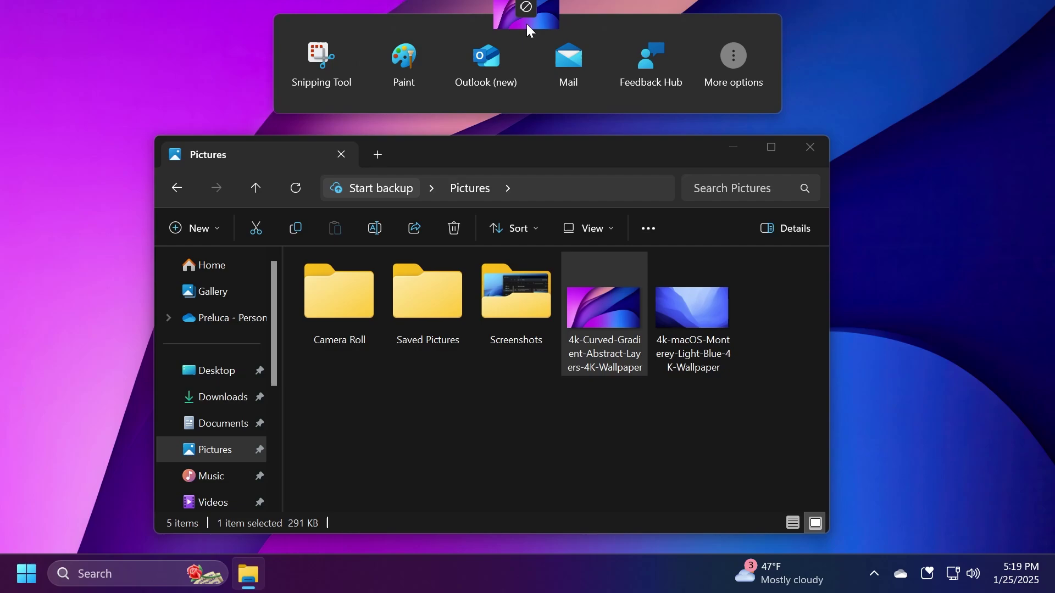
{"action": "mouse_move", "coordinate": [526, 25]}
{"action": "left_mouse_down"}
{"action": "mouse_move", "coordinate": [325, 58]}
{"action": "mouse_move", "coordinate": [628, 52]}
{"action": "mouse_move", "coordinate": [745, 66]}
{"action": "mouse_move", "coordinate": [727, 57]}
{"action": "left_mouse_up"}
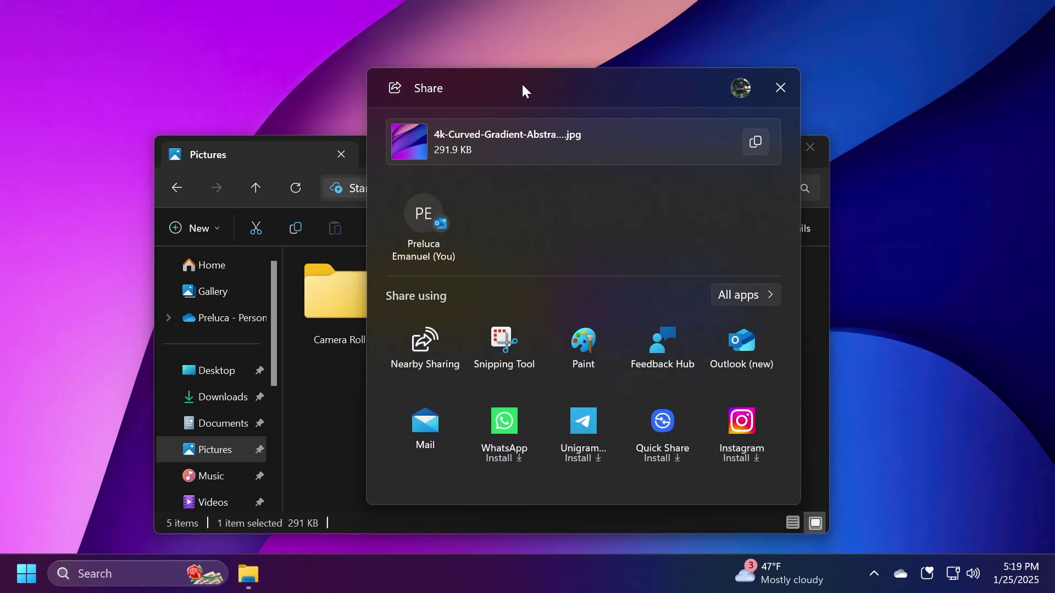
{"action": "key", "text": "Escape"}
- Share the curved gradient wallpaper to Paint, then close Paint without saving the blank canvas
{"action": "mouse_move", "coordinate": [601, 308]}
{"action": "left_mouse_down"}
{"action": "mouse_move", "coordinate": [579, 283]}
{"action": "mouse_move", "coordinate": [522, 99]}
{"action": "mouse_move", "coordinate": [526, 24]}
{"action": "mouse_move", "coordinate": [319, 54]}
{"action": "mouse_move", "coordinate": [409, 54]}
{"action": "left_mouse_up"}
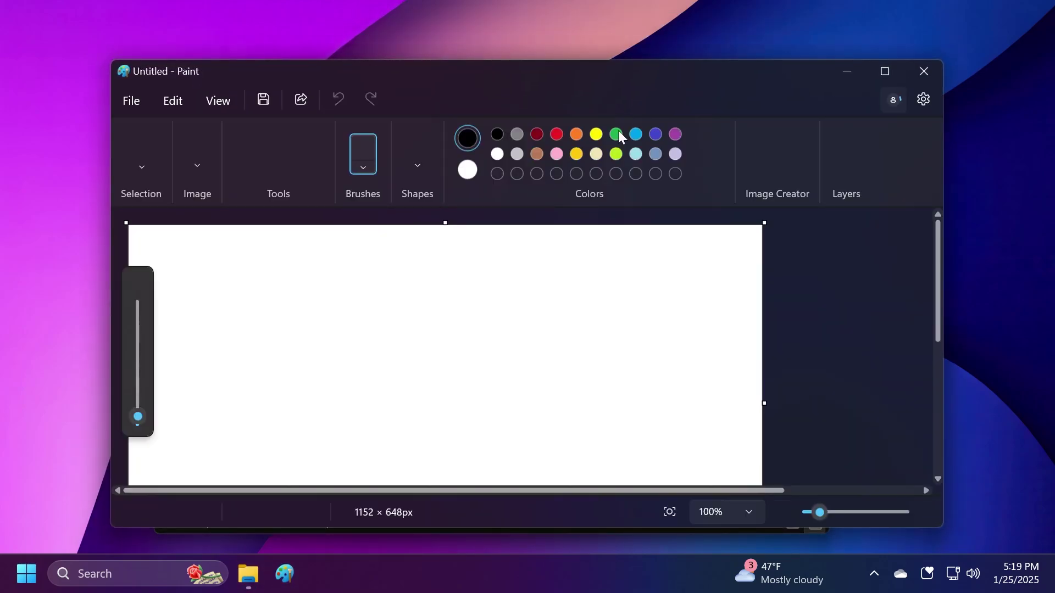
{"action": "left_click", "coordinate": [923, 71]}
{"action": "left_click", "coordinate": [531, 350]}
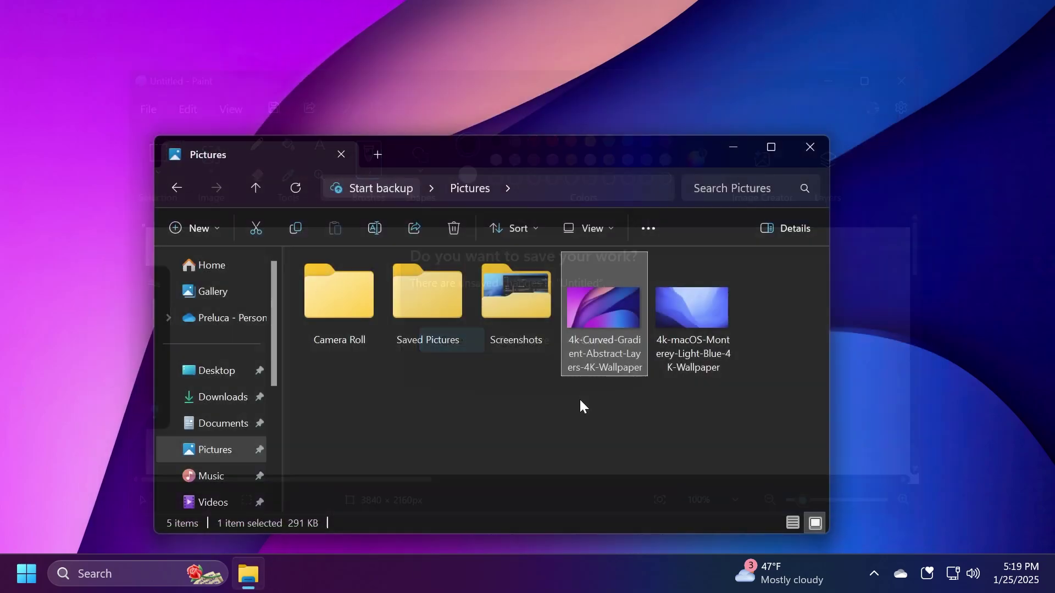
- Share the wallpaper to Paint a second time and close it again without saving
{"action": "right_click", "coordinate": [604, 305]}
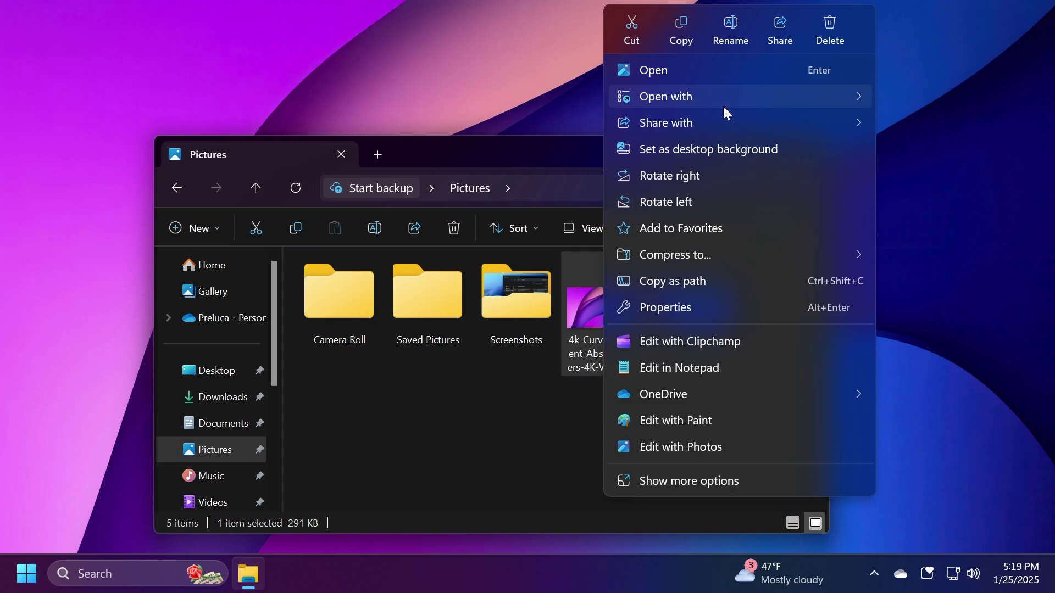
{"action": "mouse_move", "coordinate": [723, 104]}
{"action": "left_click", "coordinate": [495, 437]}
{"action": "mouse_move", "coordinate": [621, 305]}
{"action": "left_mouse_down"}
{"action": "mouse_move", "coordinate": [484, 77]}
{"action": "mouse_move", "coordinate": [391, 56]}
{"action": "left_mouse_up"}
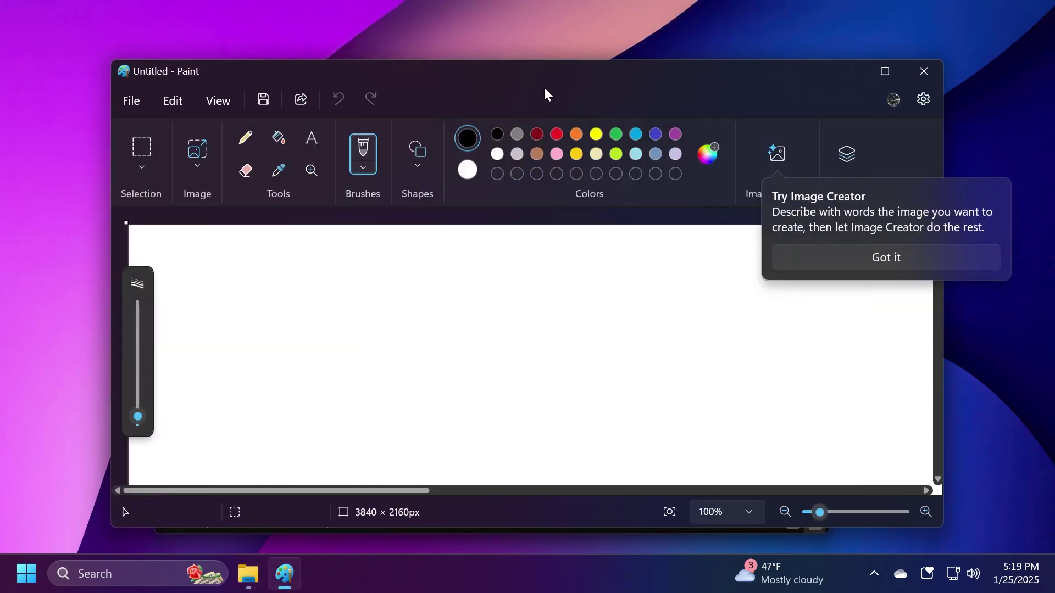
{"action": "left_click", "coordinate": [919, 80]}
{"action": "left_click", "coordinate": [519, 351]}
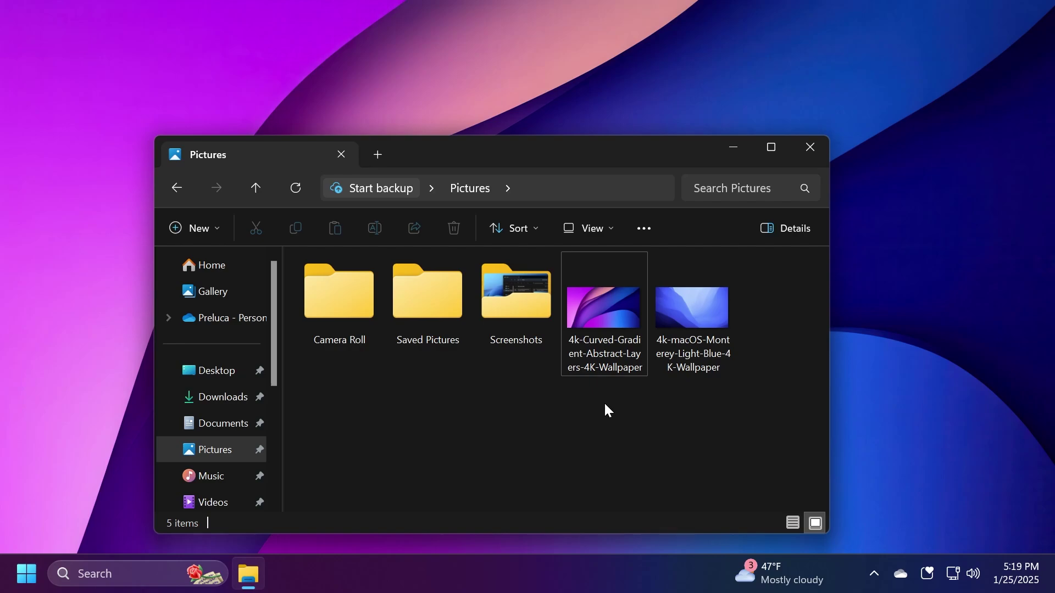
- Minimize all windows with Win+D and turn on View > Show desktop icons
{"action": "key", "text": "super+d"}
{"action": "right_click", "coordinate": [501, 157]}
{"action": "mouse_move", "coordinate": [527, 169]}
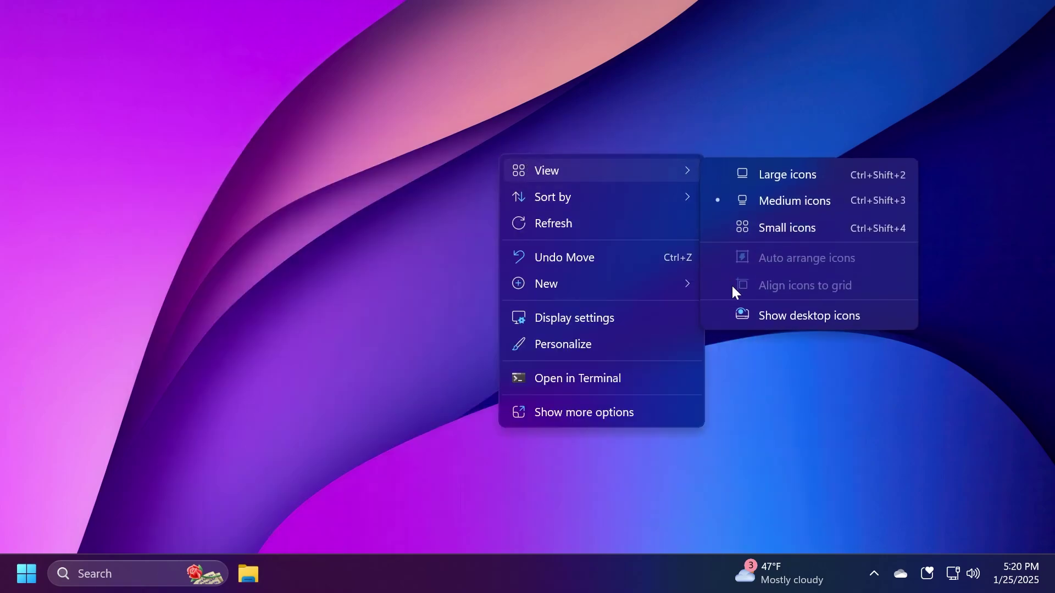
{"action": "left_click", "coordinate": [758, 315]}
- Drag the macOS Monterey wallpaper to the share bar, open full share options, then close Share
{"action": "left_click_drag", "start_coordinate": [927, 370], "coordinate": [321, 61]}
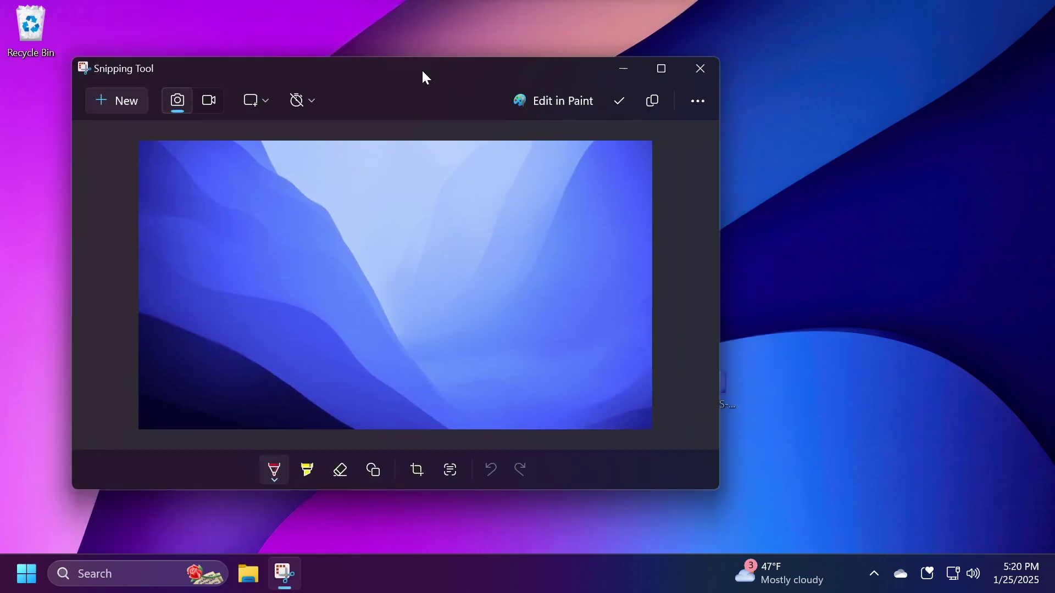
{"action": "left_click_drag", "start_coordinate": [723, 394], "coordinate": [728, 73]}
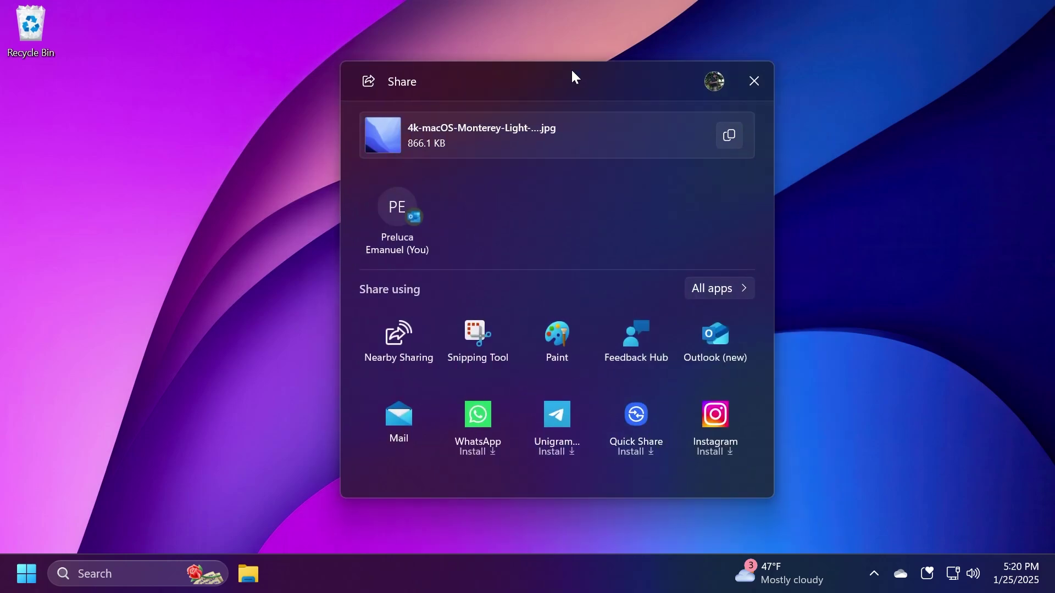
{"action": "left_click", "coordinate": [683, 146]}
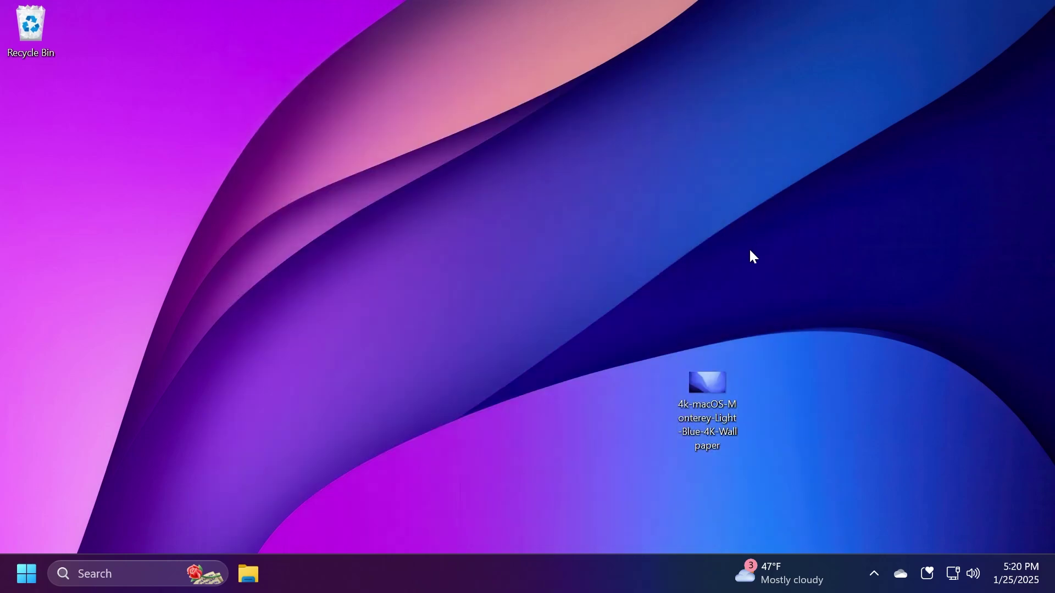
{"action": "key", "text": "super"}
{"action": "type", "text": "voice access"}
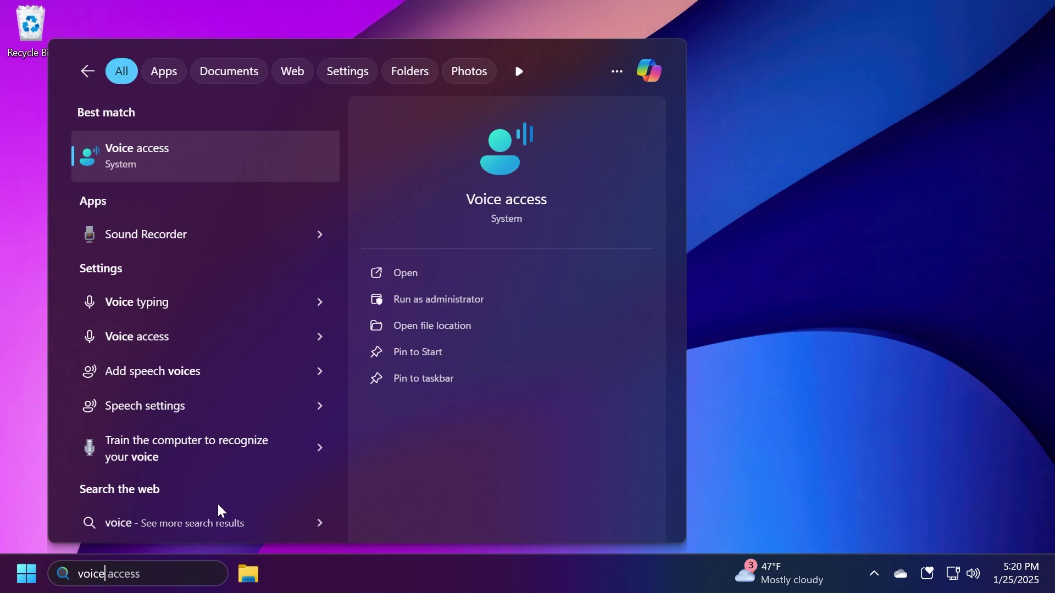
{"action": "left_click", "coordinate": [748, 294]}
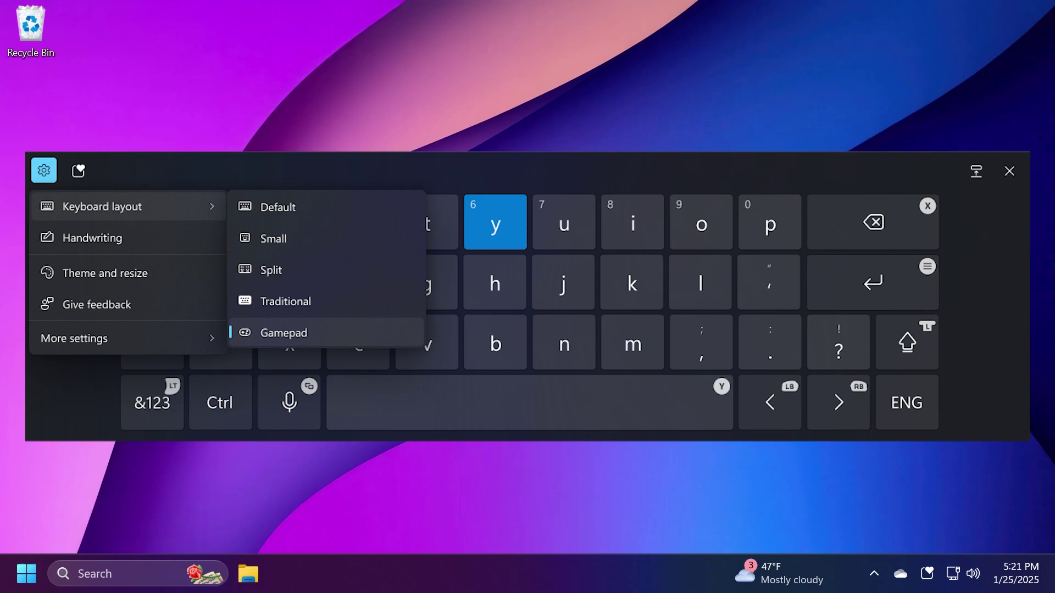
- Close the Gamepad touch keyboard and start a taskbar search
{"action": "left_click", "coordinate": [137, 573]}
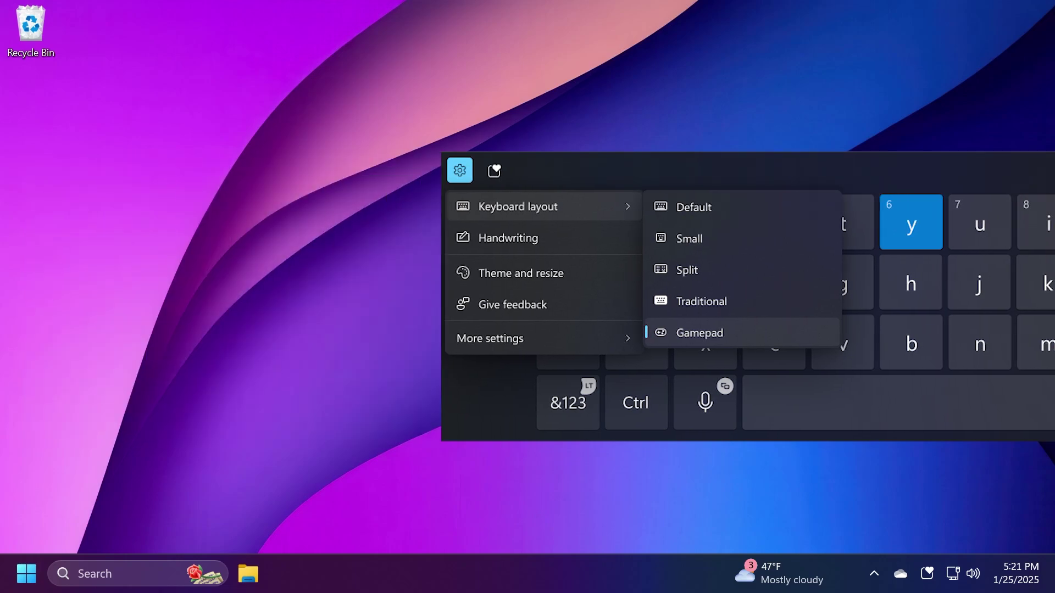
- Search for 'nar' to find Narrator, then launch Settings with Win+I
{"action": "type", "text": "nar"}
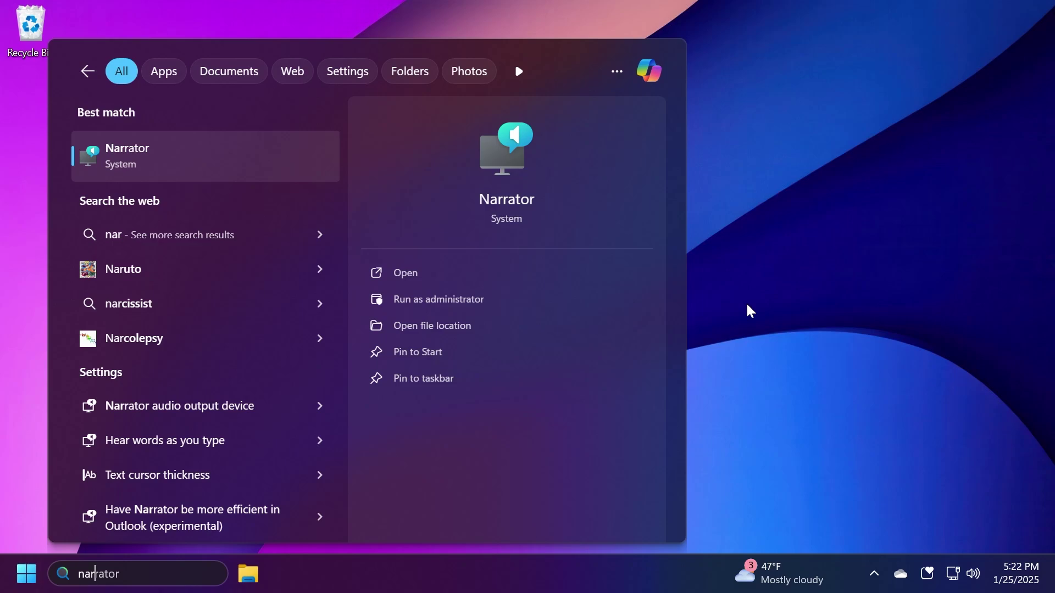
{"action": "key", "text": "super+i"}
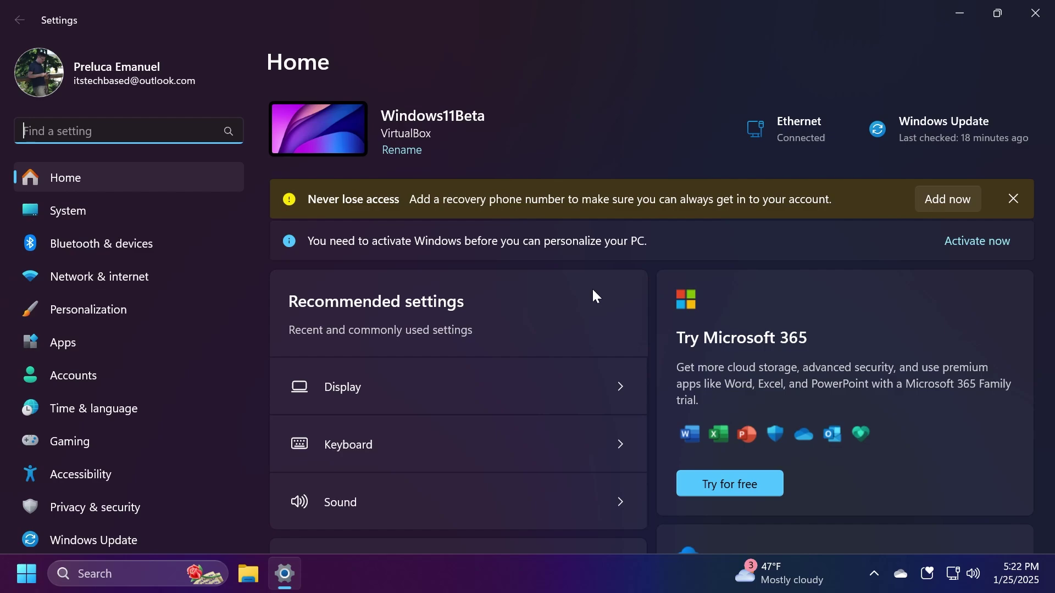
- Scroll down the Settings Home page to look over its contents
{"action": "scroll", "coordinate": [579, 266], "scroll_direction": "down", "scroll_amount": 6}
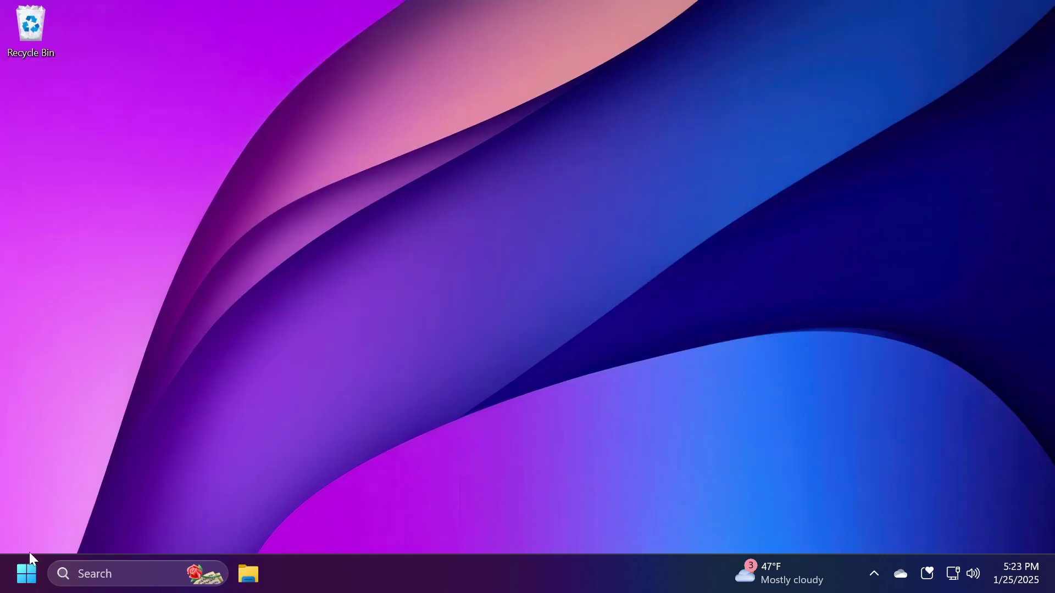
- Set Start's All apps to Name list, browse it by starting letter, then launch File Explorer with Win+E
{"action": "left_click", "coordinate": [26, 574]}
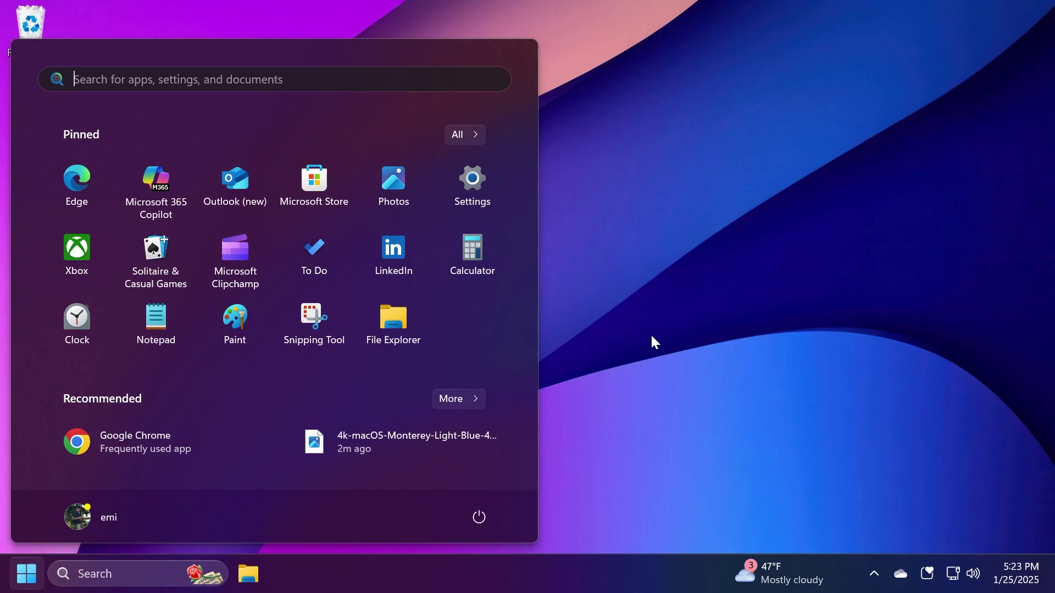
{"action": "left_click", "coordinate": [465, 135]}
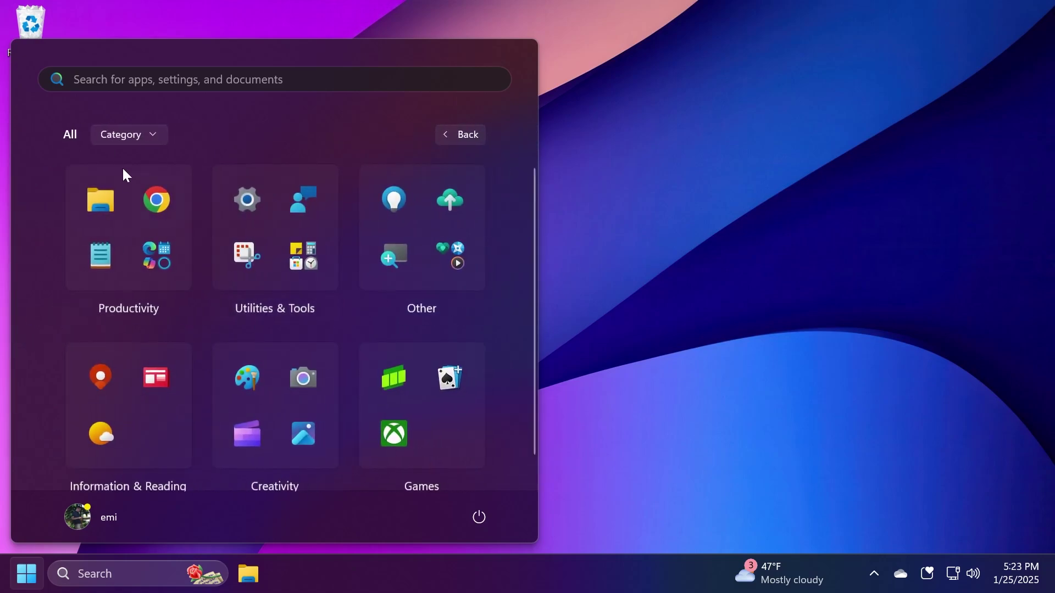
{"action": "left_click", "coordinate": [115, 138]}
{"action": "left_click", "coordinate": [128, 164]}
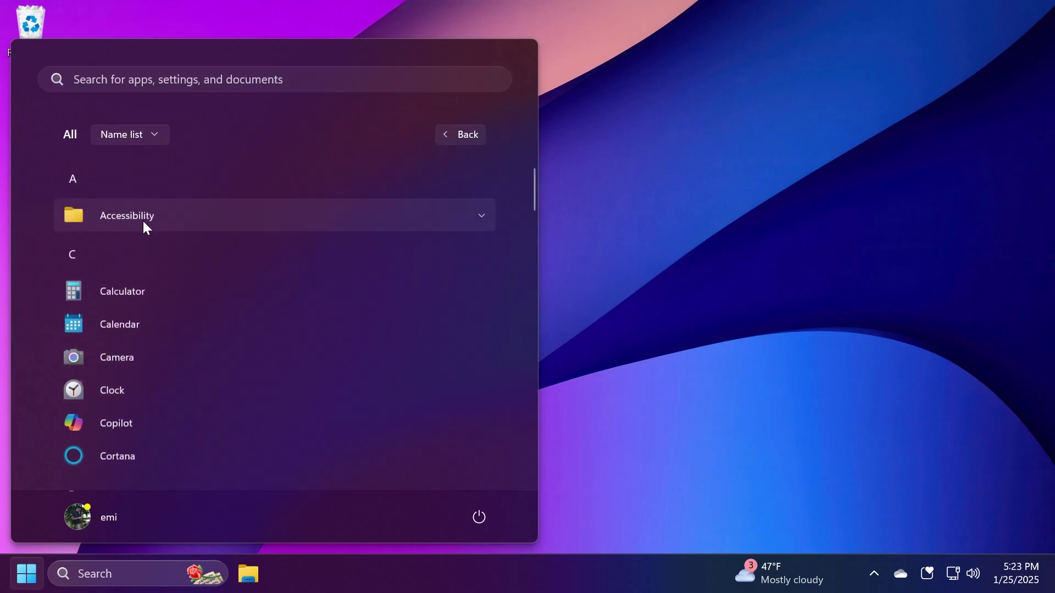
{"action": "left_click", "coordinate": [101, 173]}
{"action": "left_click", "coordinate": [118, 189]}
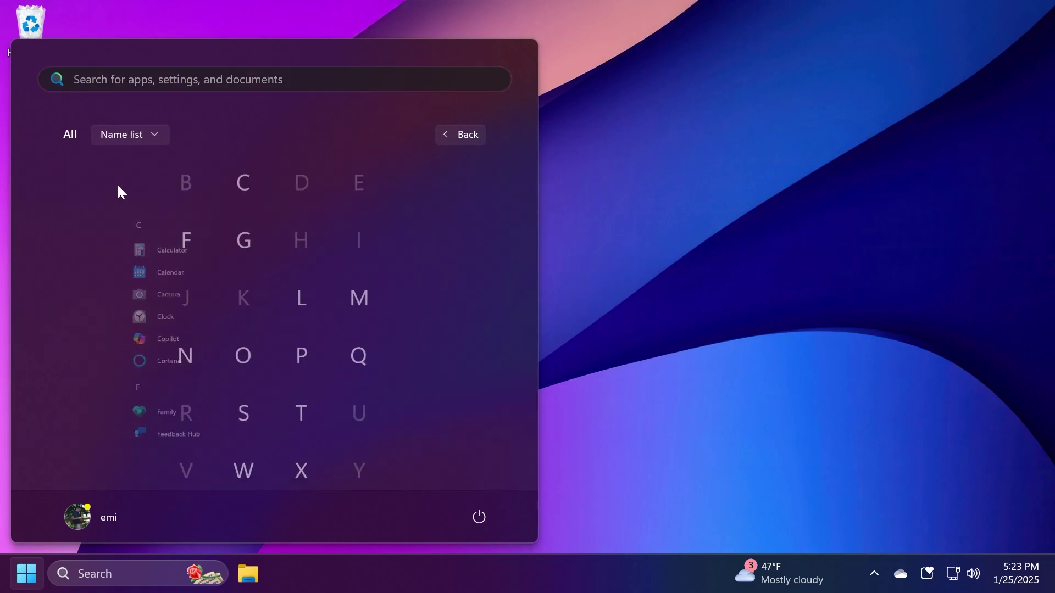
{"action": "key", "text": "super+e"}
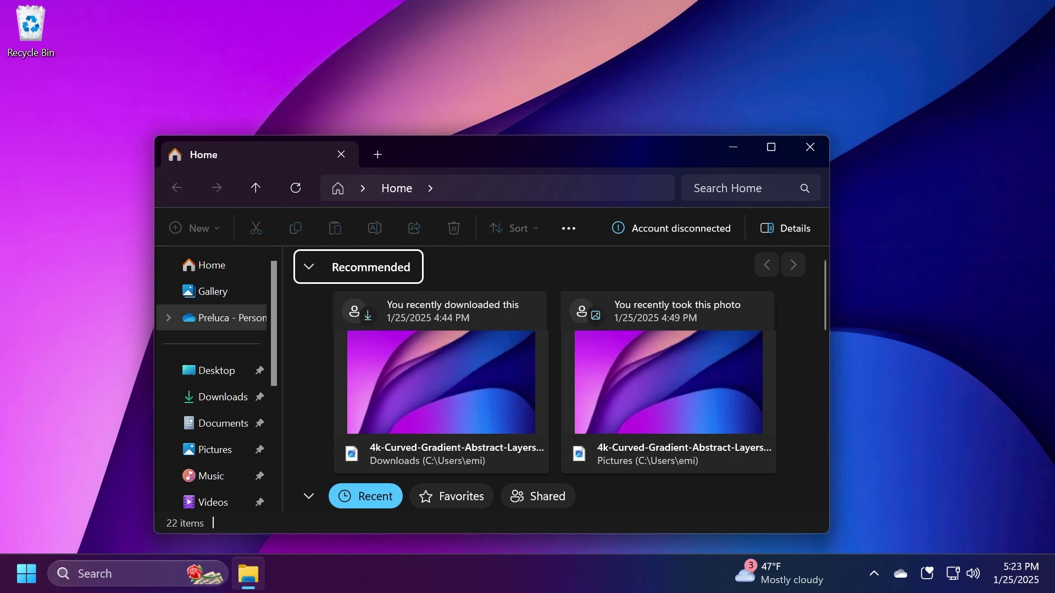
- Nudge the Explorer Home window up-left, close it, reopen it from the taskbar, and close it again
{"action": "left_click_drag", "start_coordinate": [555, 165], "coordinate": [529, 138]}
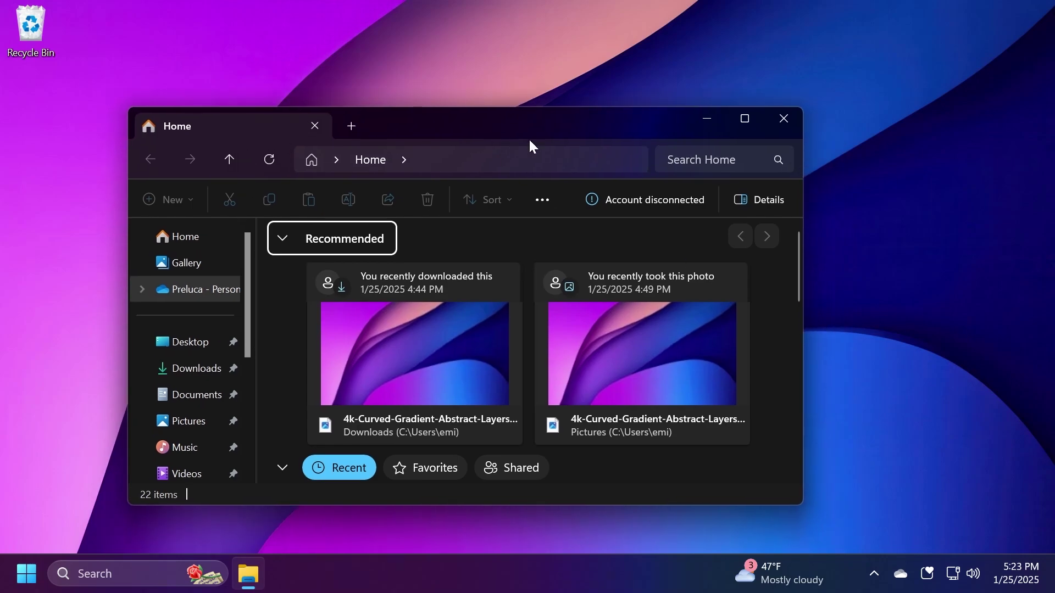
{"action": "left_click", "coordinate": [783, 122]}
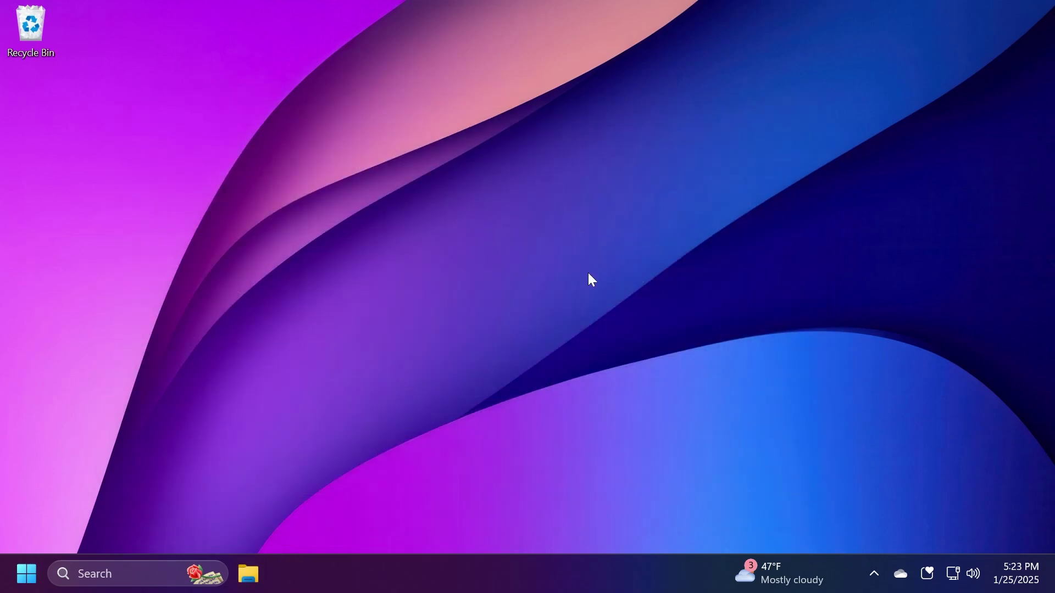
{"action": "left_click", "coordinate": [248, 574]}
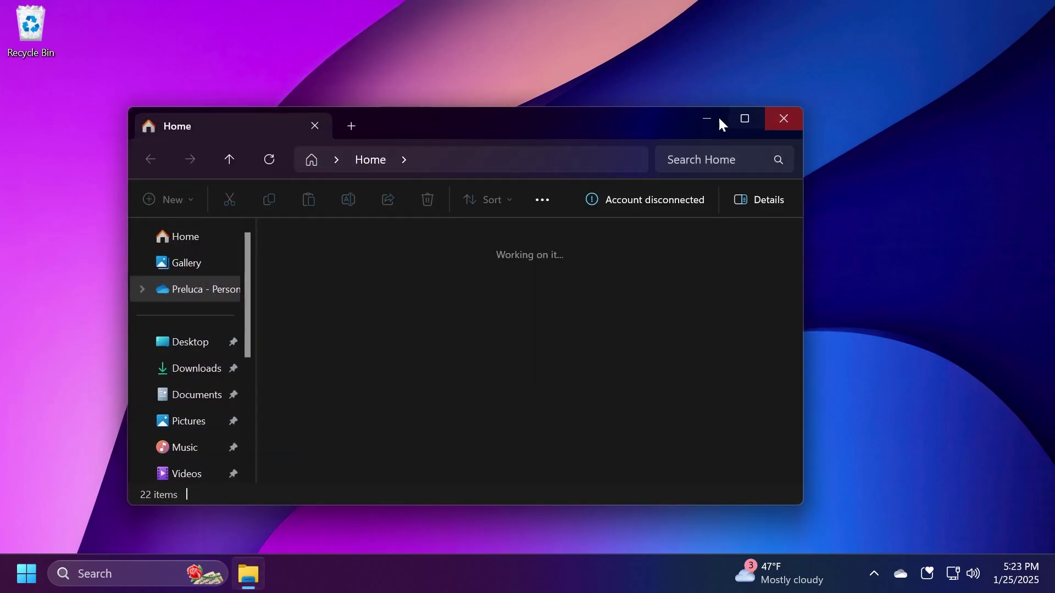
{"action": "left_click", "coordinate": [792, 117]}
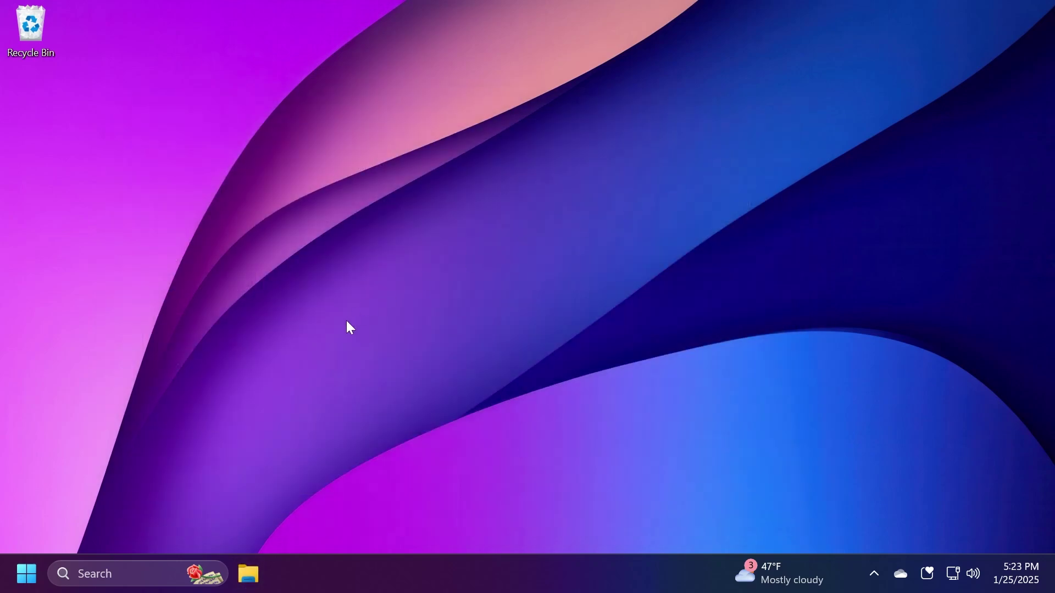